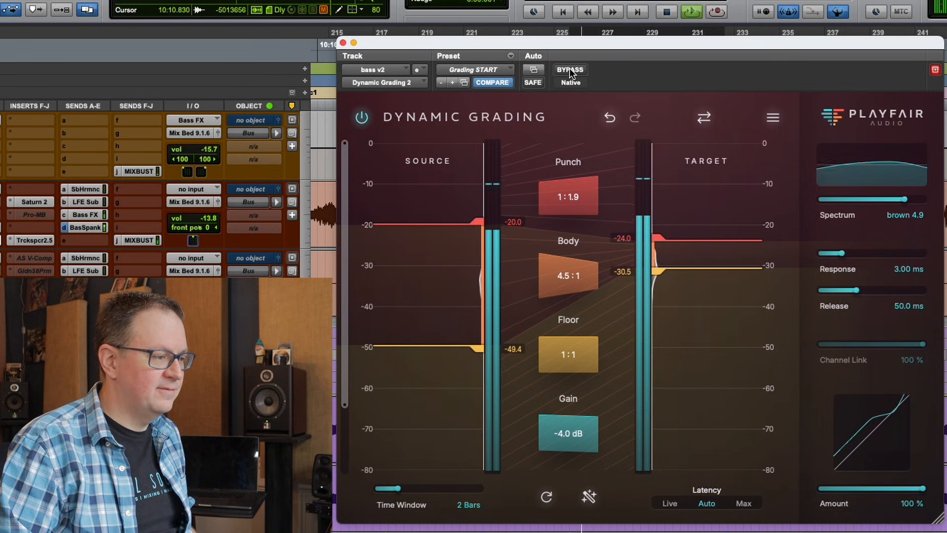
Step: Compare the bass v2 track with Dynamic Grading bypassed and active during playback, leaving the processing enabled
left_click(571, 69)
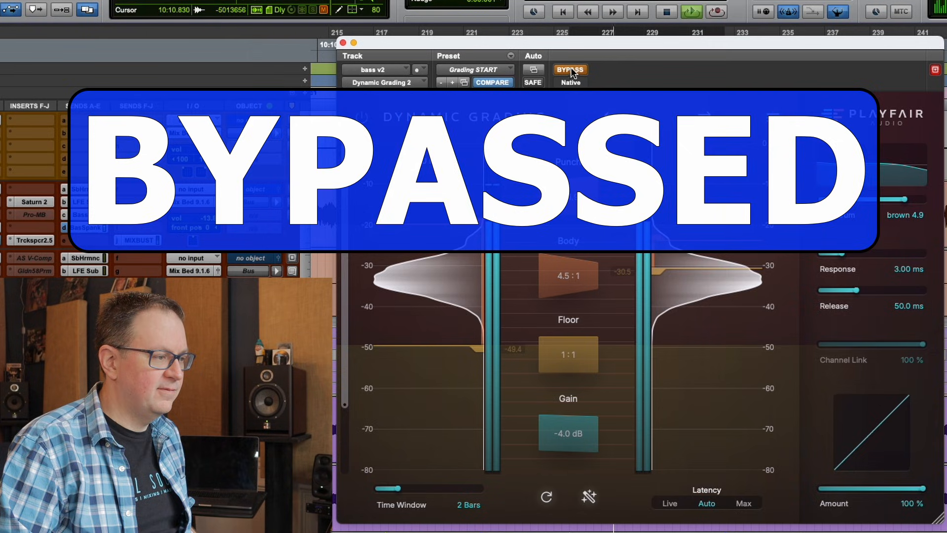
left_click(571, 69)
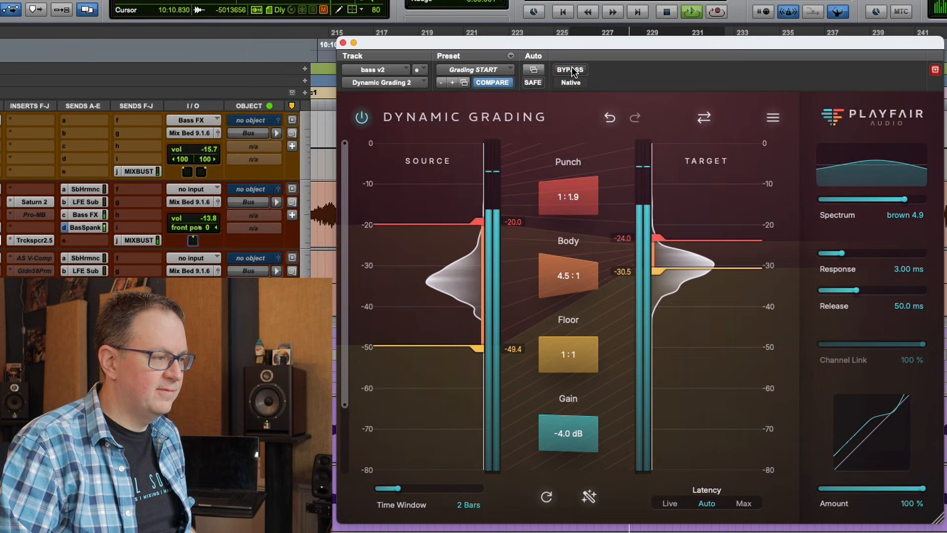
left_click(572, 68)
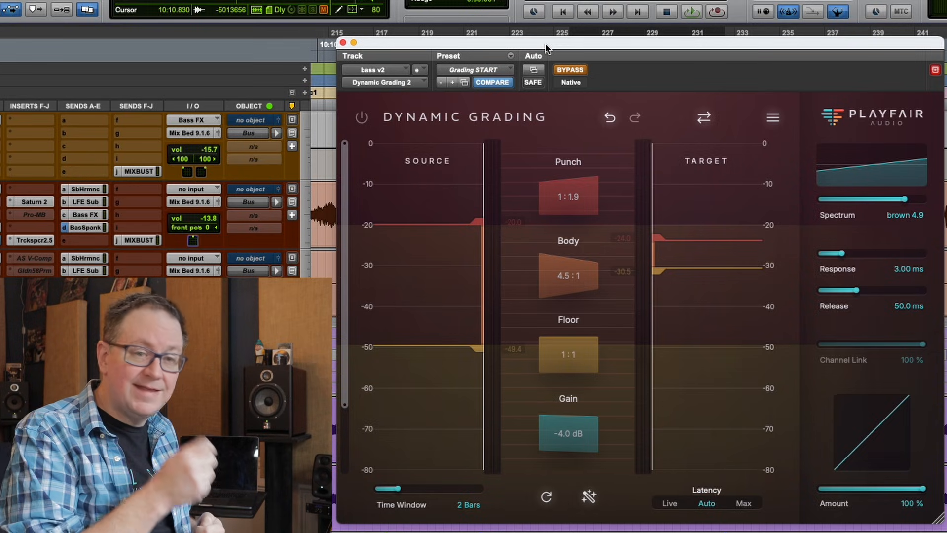
left_click(571, 70)
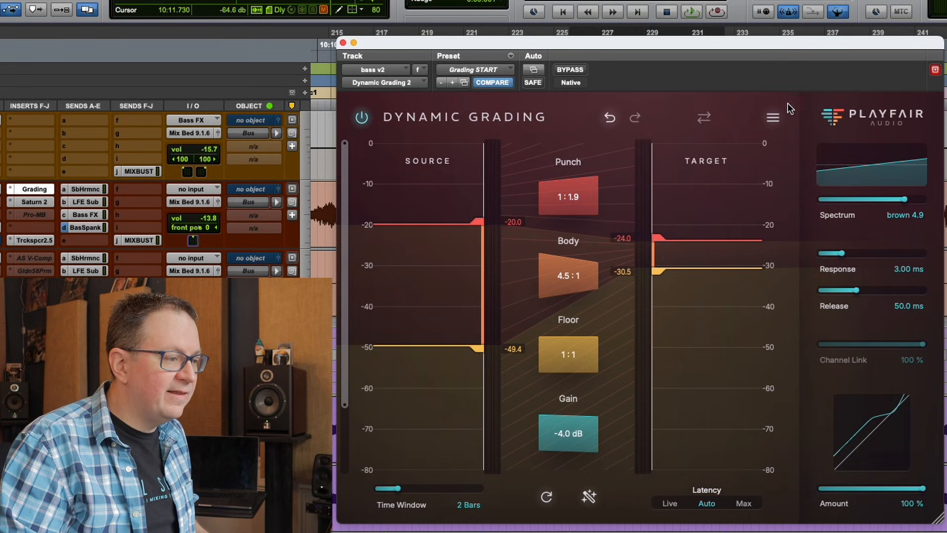
Step: Reset the entire plugin with Init All and play the bass to view its source level distribution
left_click(773, 117)
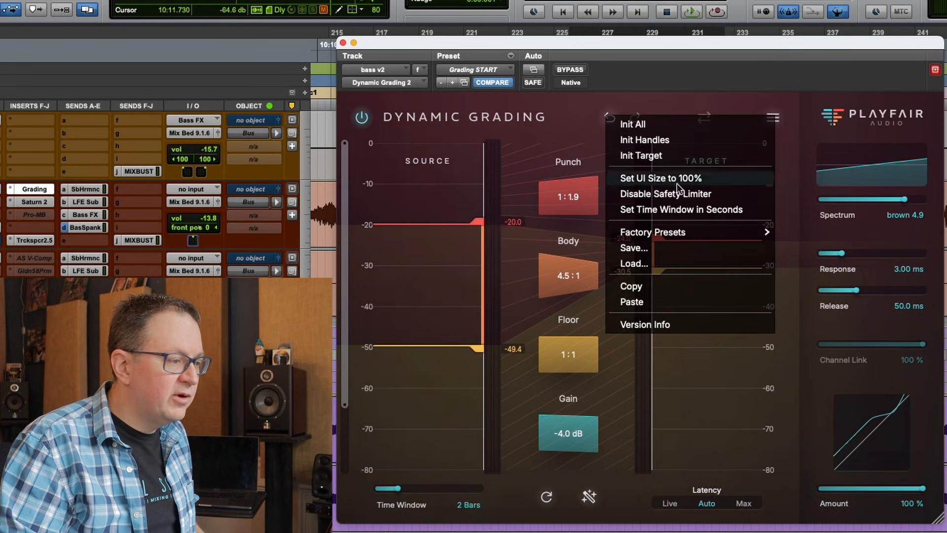
left_click(646, 127)
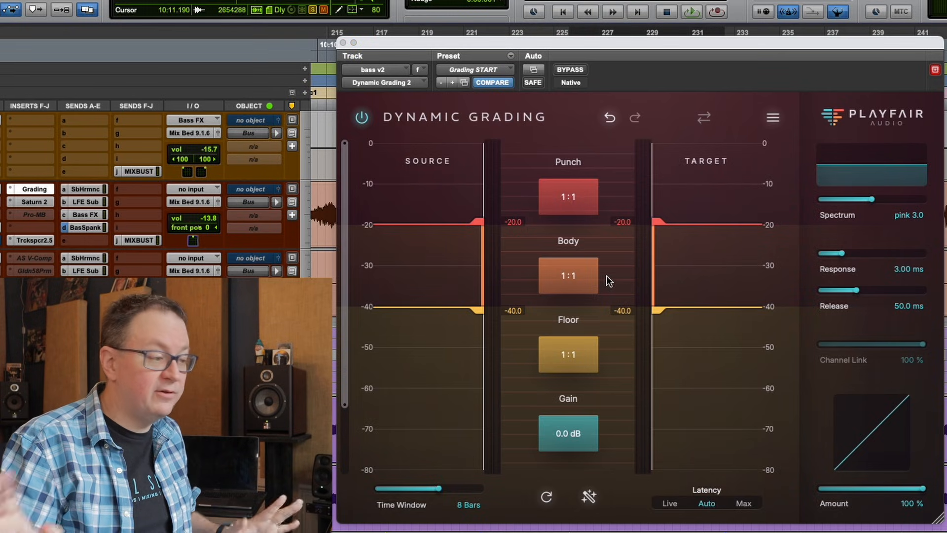
key("space")
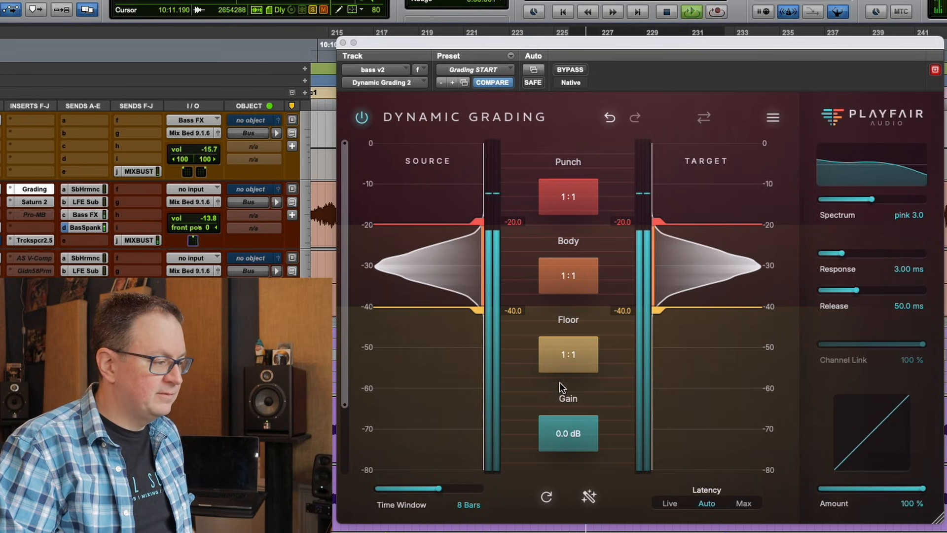
key("space")
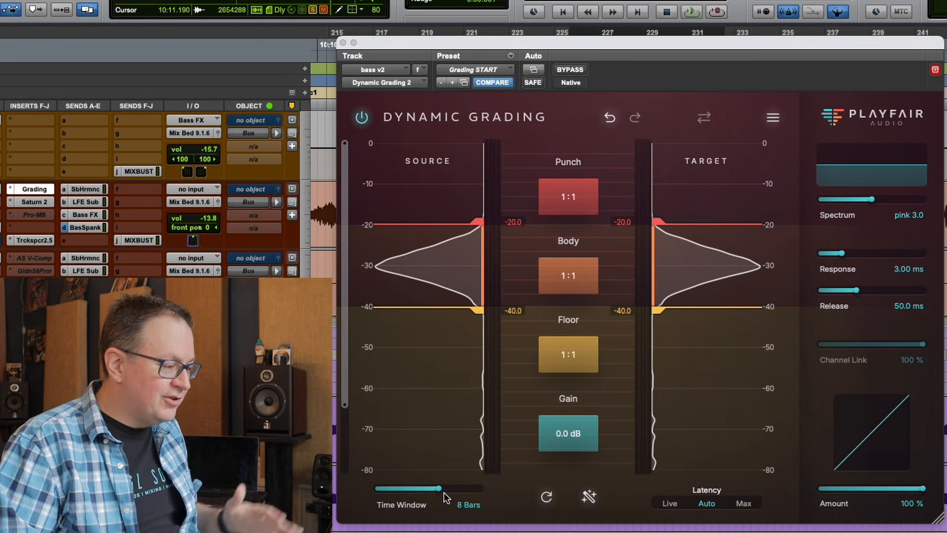
Step: Try the Time Window at 2 Bars and 1 Bar while playing the bass, and leave it at 2 Bars
left_click_drag(439, 488, 380, 490)
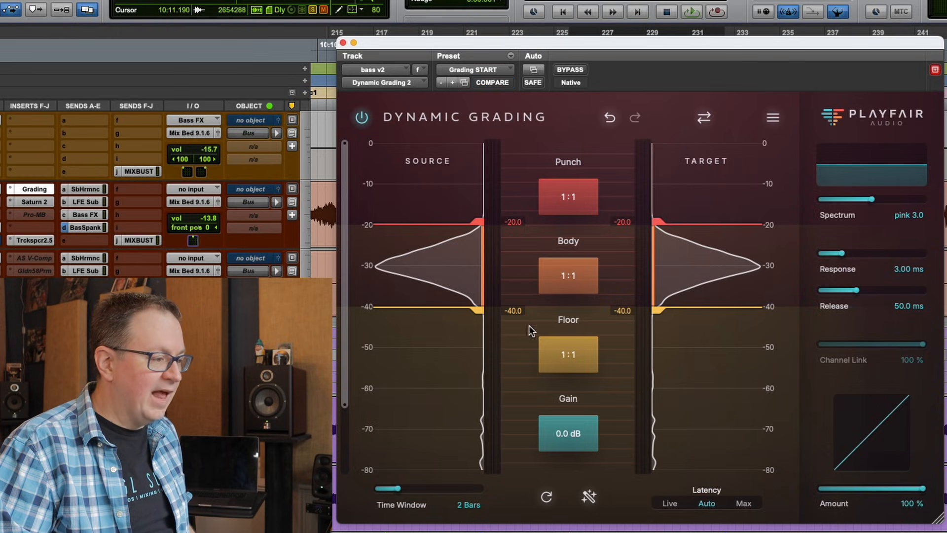
key("space")
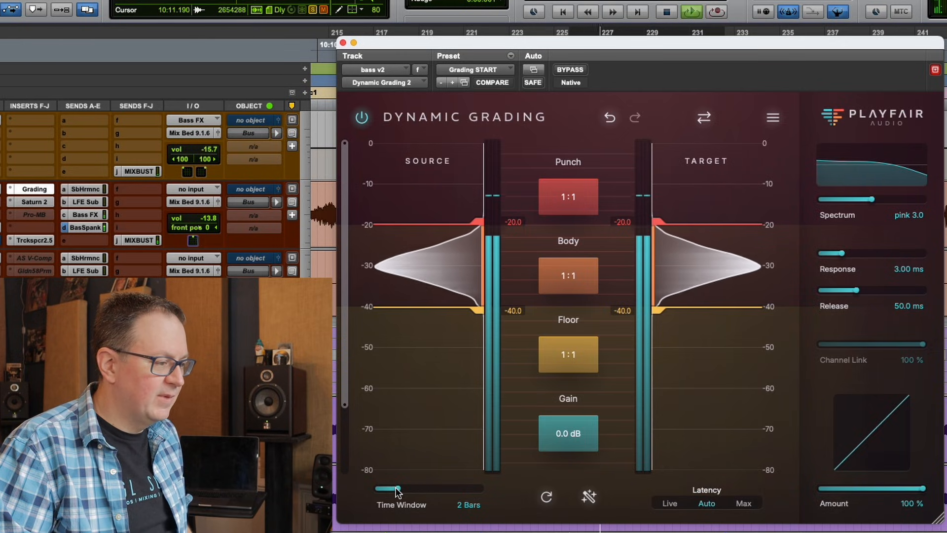
left_click_drag(395, 488, 378, 488)
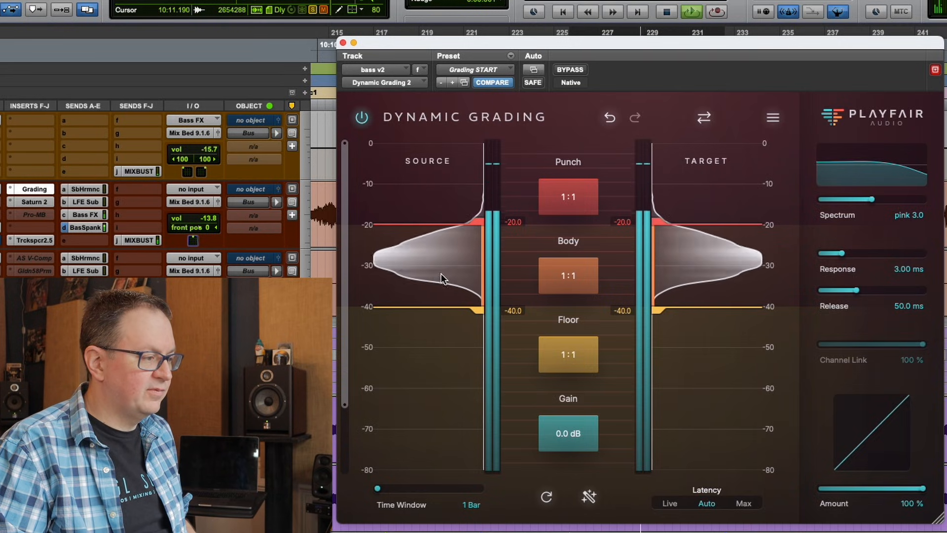
key("space")
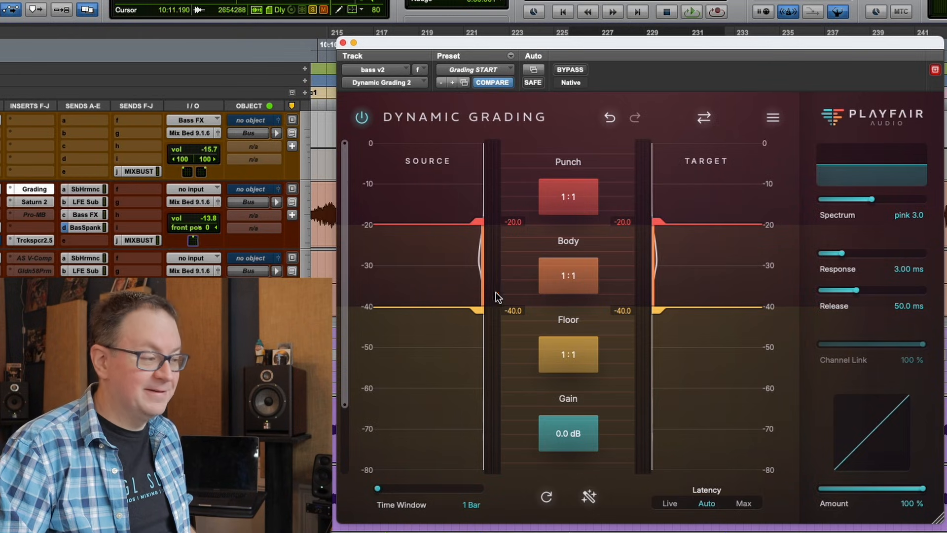
key("space")
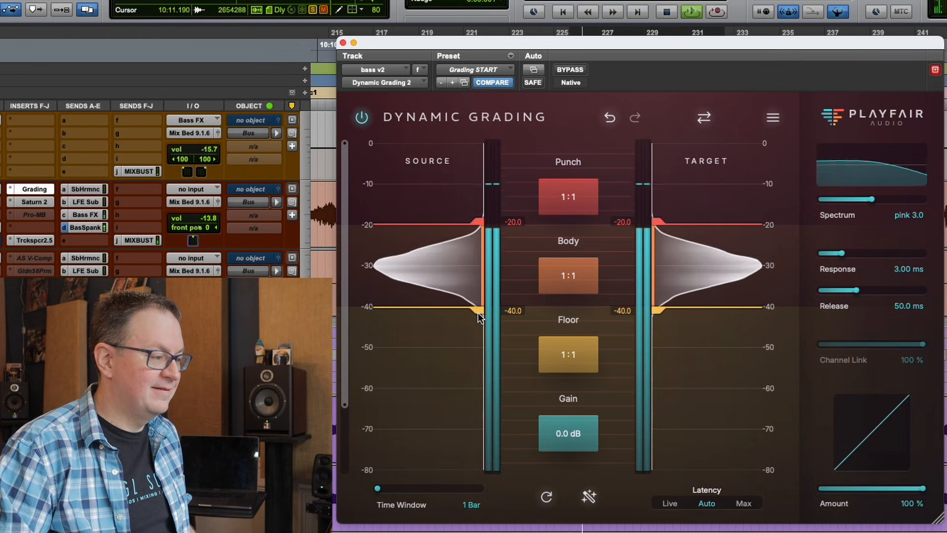
key("space")
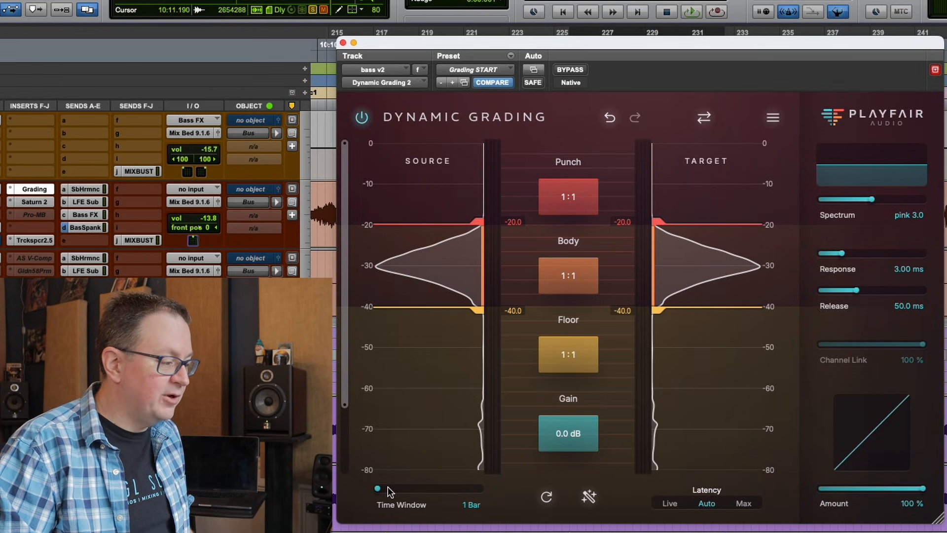
left_click_drag(386, 490, 413, 490)
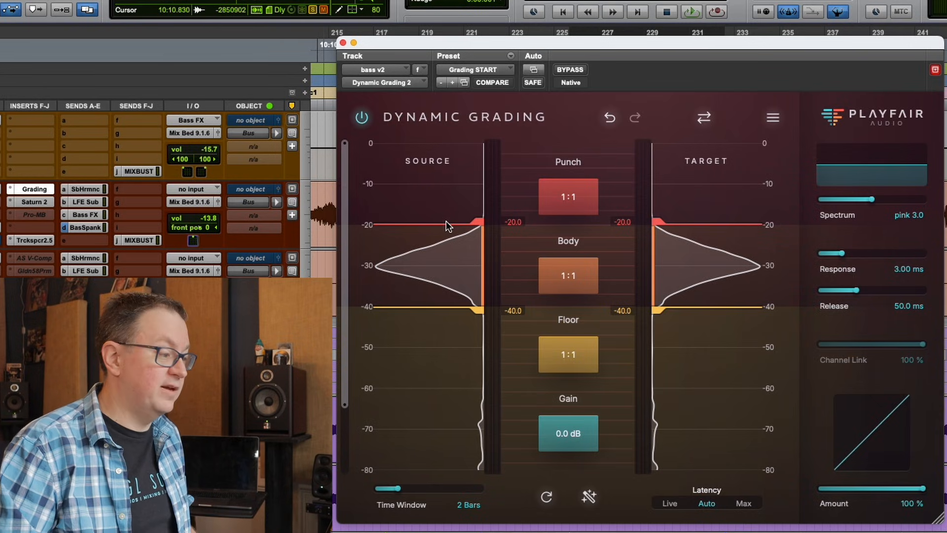
Step: Lower the source's yellow floor threshold to -42.6 while the bass plays so it sits below the body
key("space")
left_click_drag(478, 311, 478, 321)
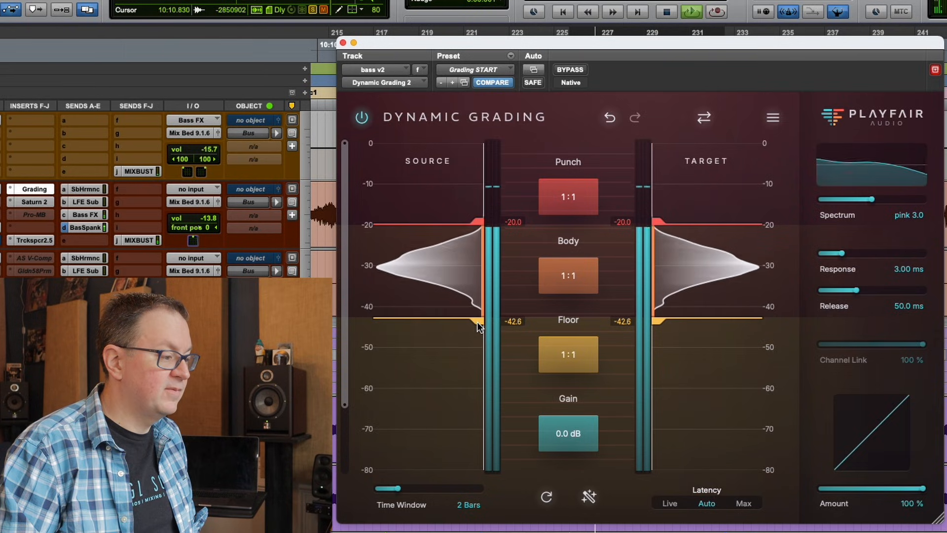
key("space")
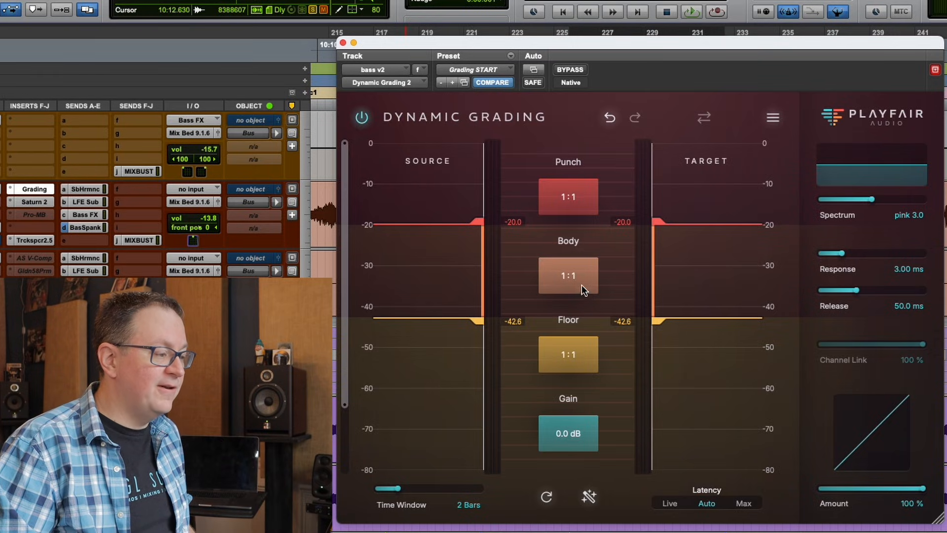
Step: Set the Body ratio to 4.3 : 1 during playback and compare the compressed bass with the bypassed signal
key("space")
left_click_drag(571, 280, 562, 335)
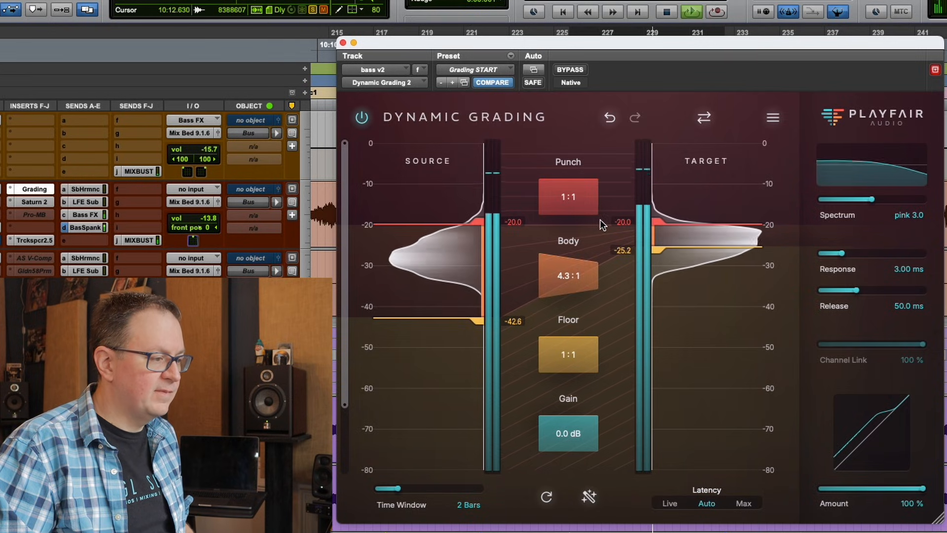
left_click(569, 73)
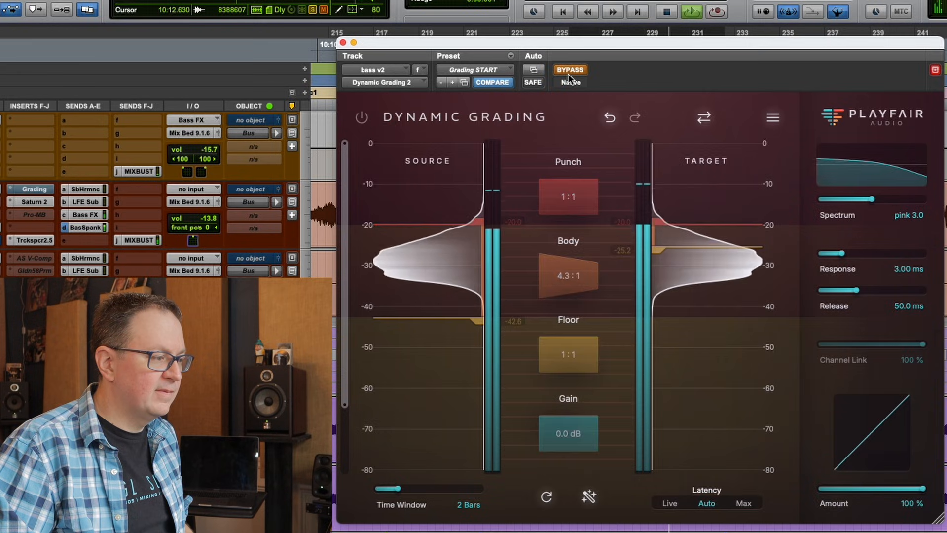
left_click(568, 73)
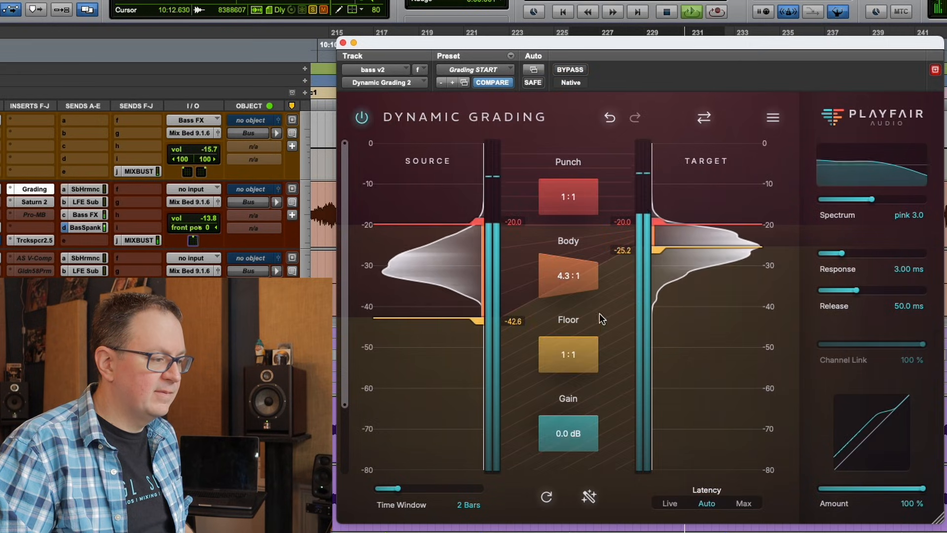
key("space")
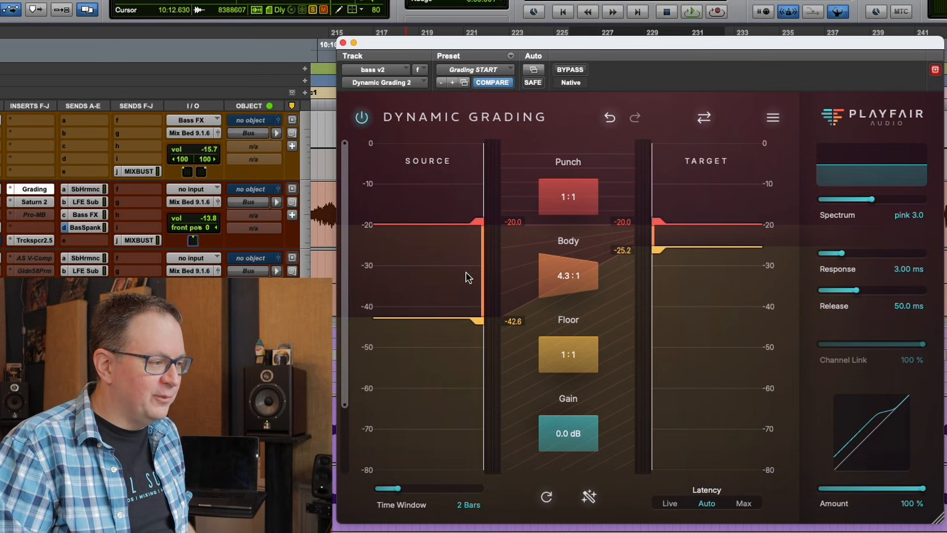
key("space")
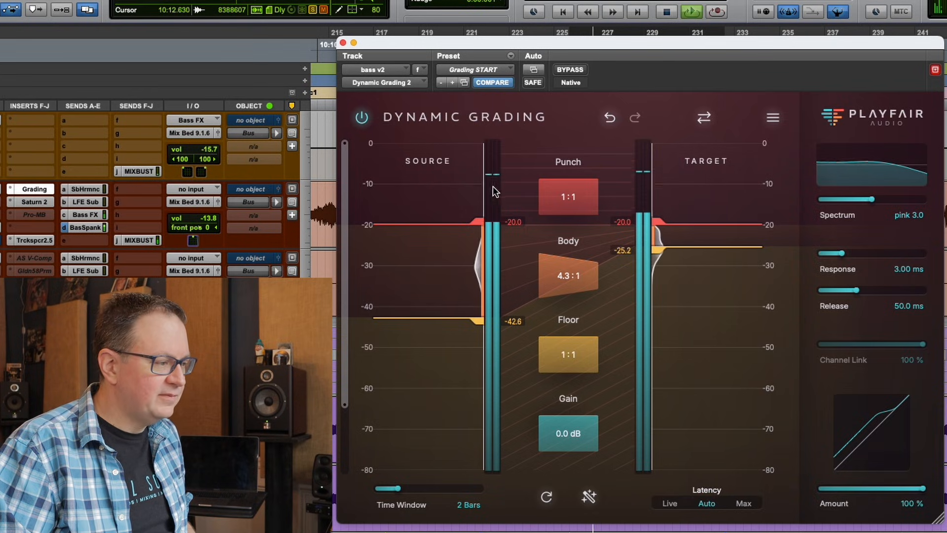
key("space")
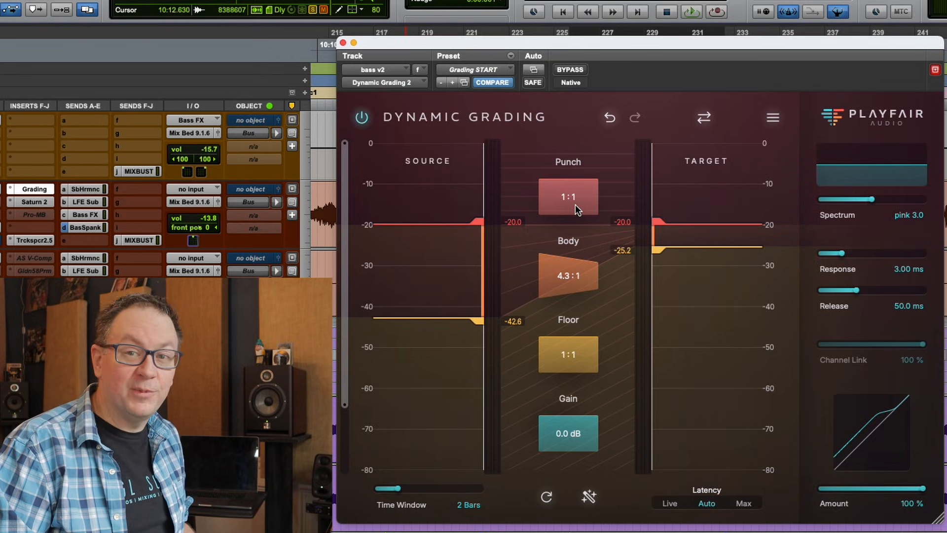
Step: Set the Punch ratio to 1 : 1.5 and the Gain to -1.3 dB while the bass plays
key("space")
left_click_drag(574, 196, 579, 173)
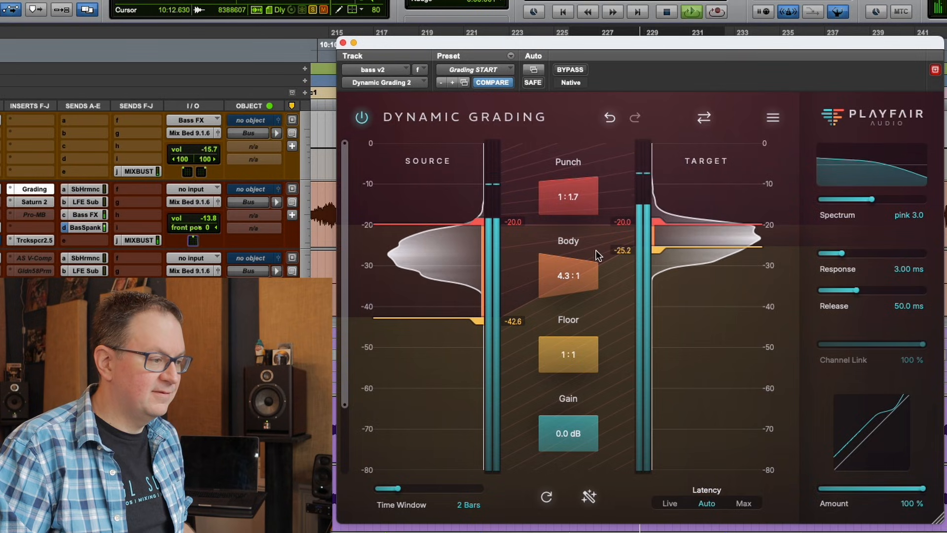
mouse_move(581, 416)
left_mouse_down()
mouse_move(576, 437)
mouse_move(582, 423)
left_mouse_up()
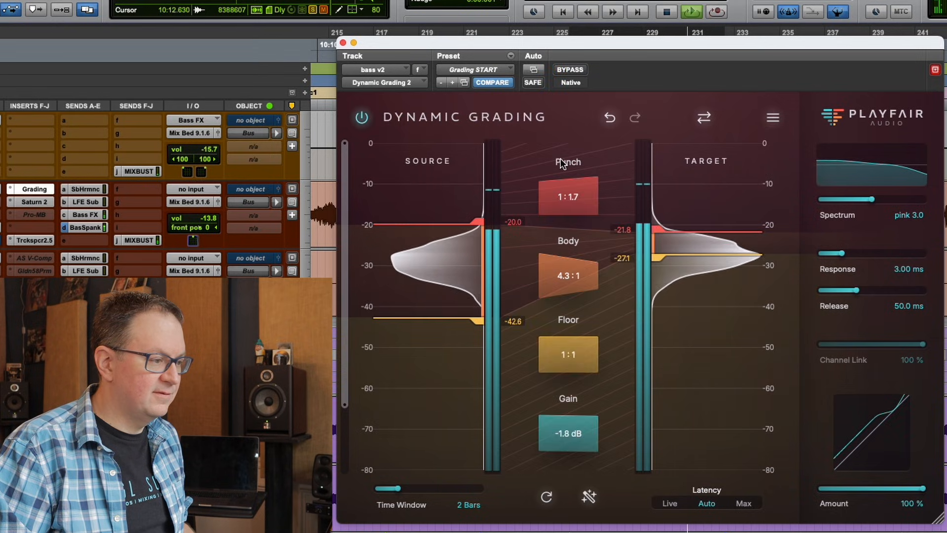
left_click_drag(576, 423, 576, 424)
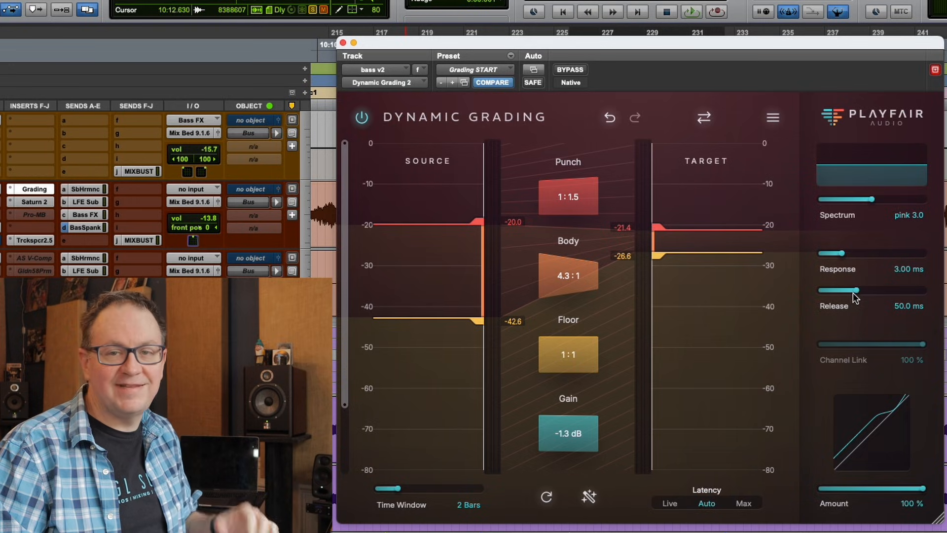
Step: Set the Release to 107 ms and the Time Window to 8 Bars, and play the bass
left_click_drag(857, 291, 873, 291)
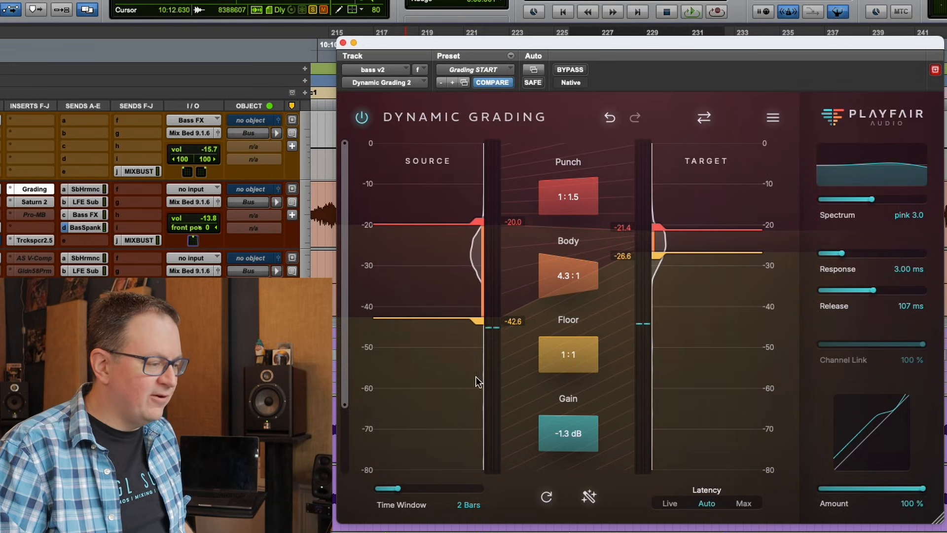
left_click_drag(401, 490, 458, 493)
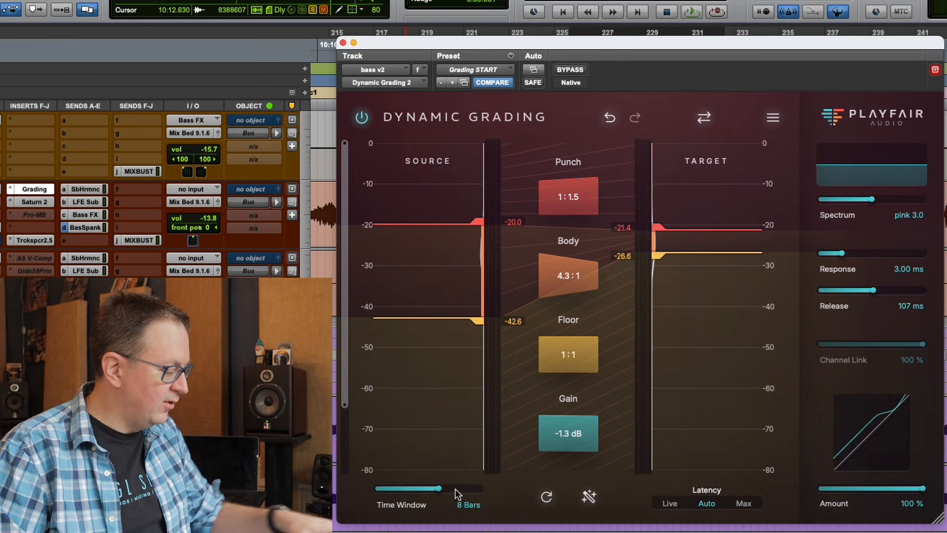
key("space")
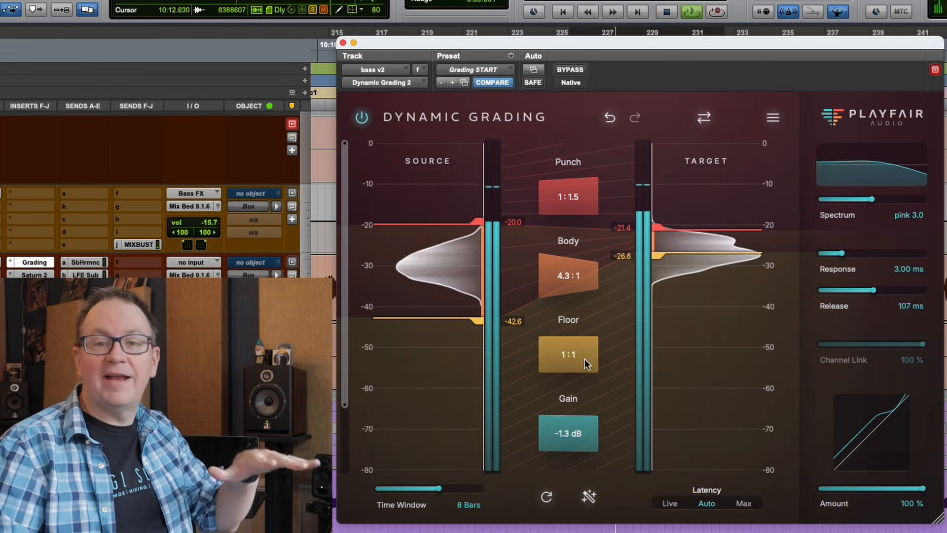
key("space")
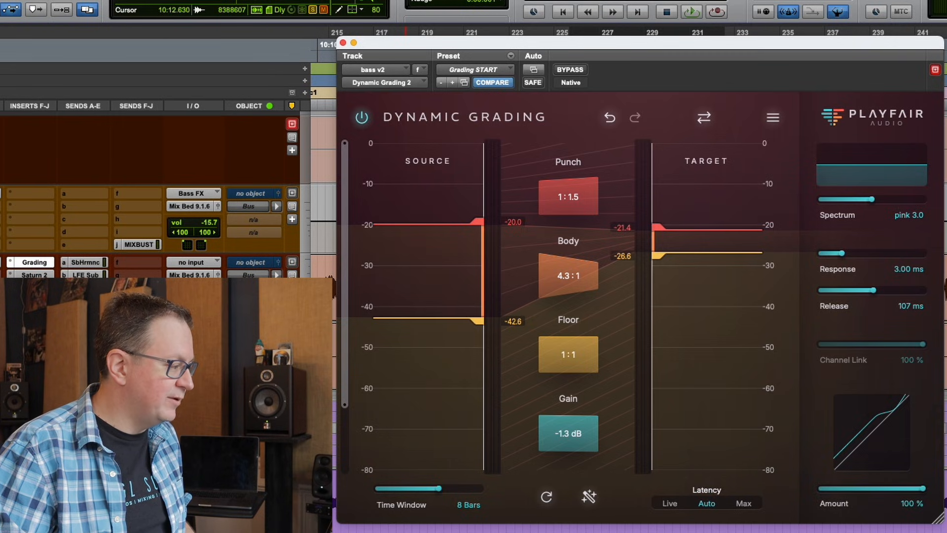
Step: Set the Time Window to 2 Bars during playback and compare the graded bass with the bypassed signal
key("space")
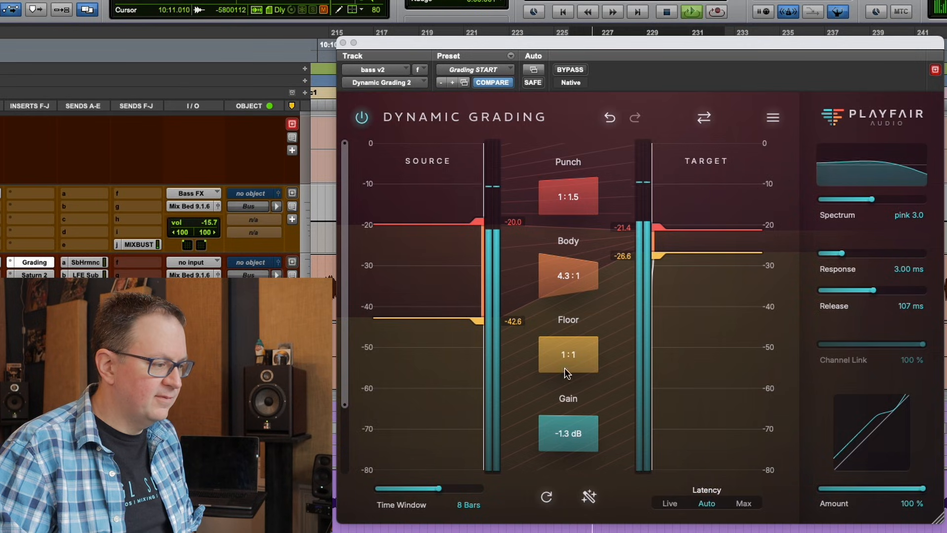
left_click_drag(431, 488, 397, 488)
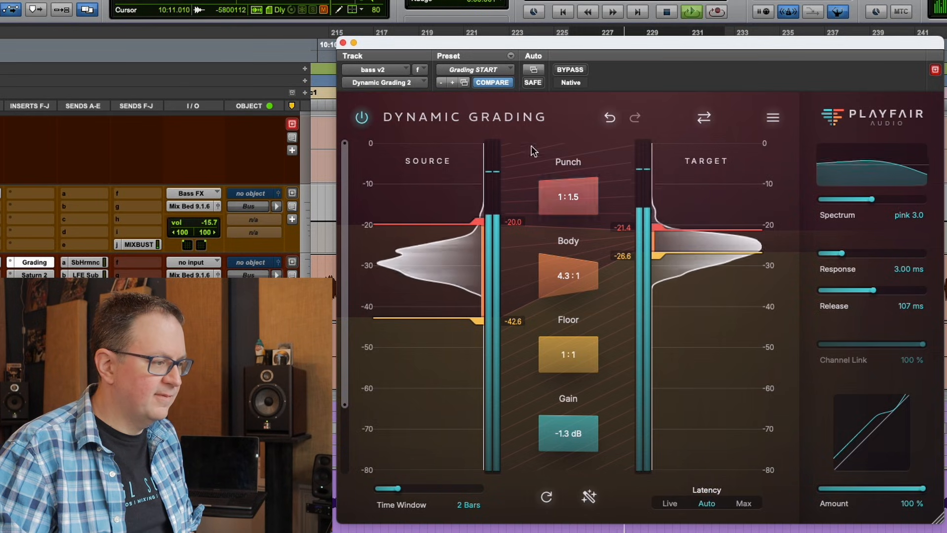
left_click(564, 70)
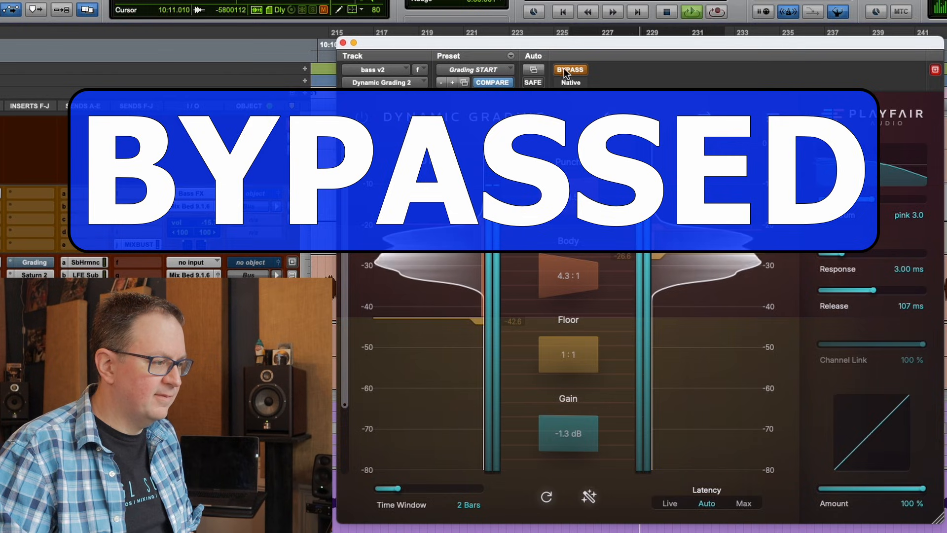
left_click(564, 70)
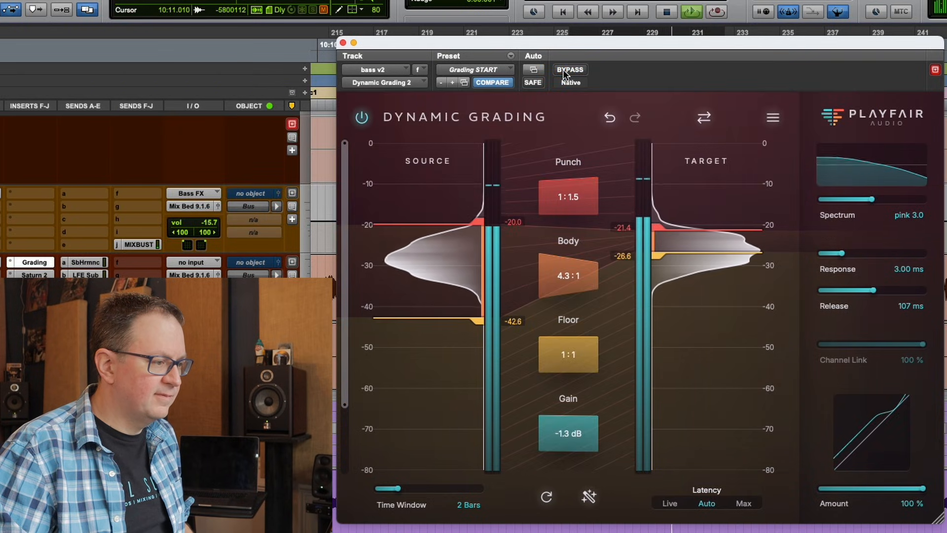
left_click(564, 70)
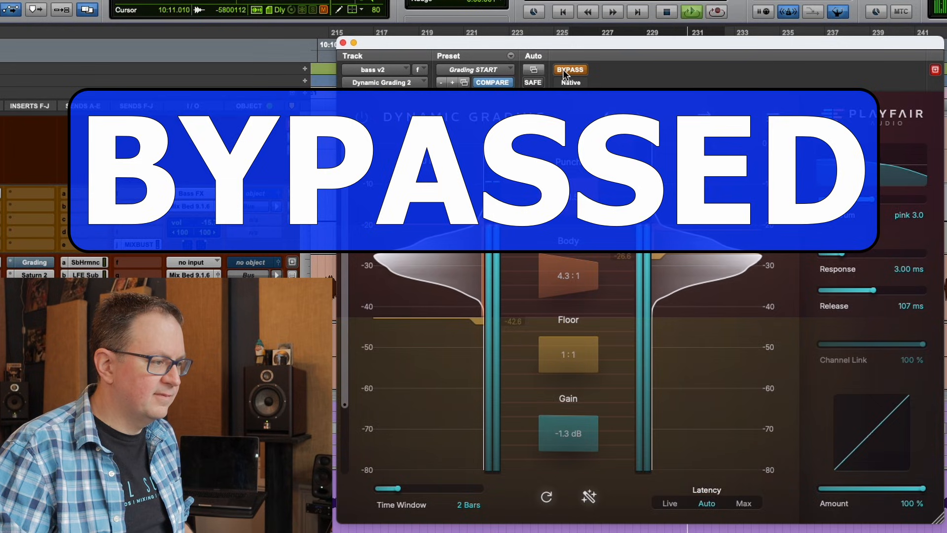
left_click(564, 70)
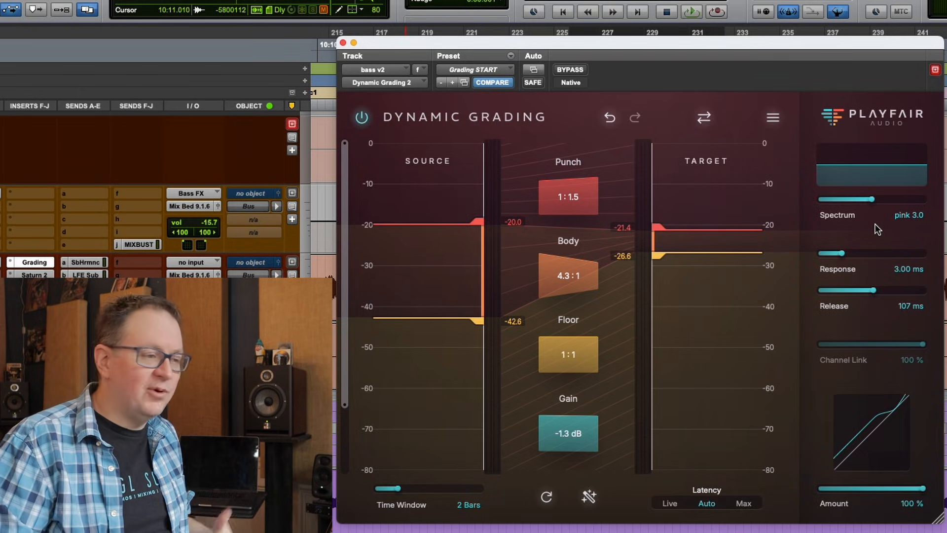
Step: Try the Spectrum at brown 4.7 and the Amount at 44 %, returning them to pink 3.0 and 100 %
left_click_drag(864, 205, 936, 209)
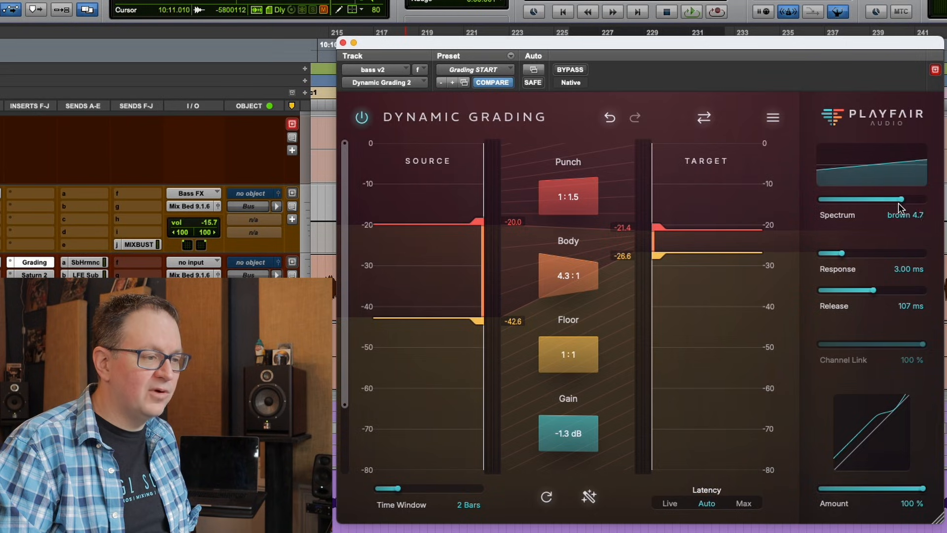
left_click_drag(903, 203, 840, 220)
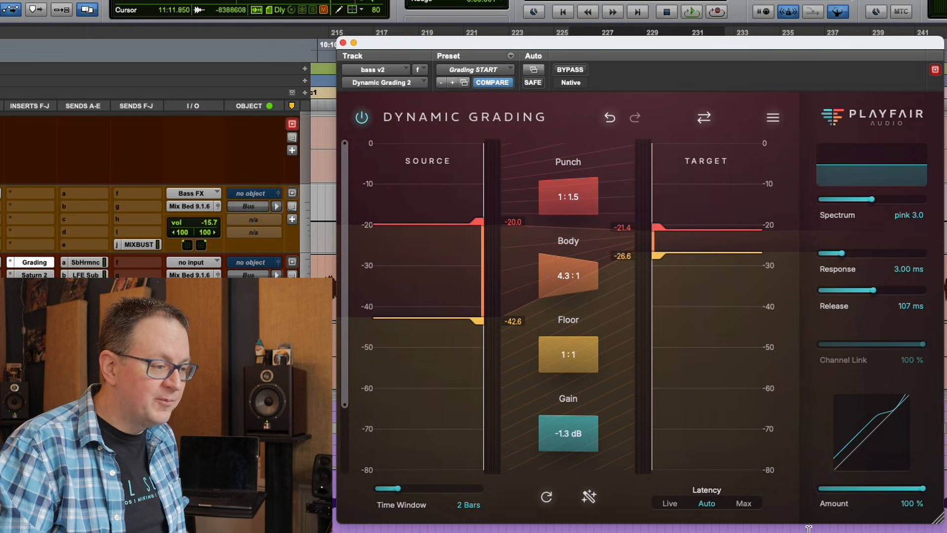
mouse_move(864, 489)
left_mouse_down()
mouse_move(882, 490)
mouse_move(867, 488)
left_mouse_up()
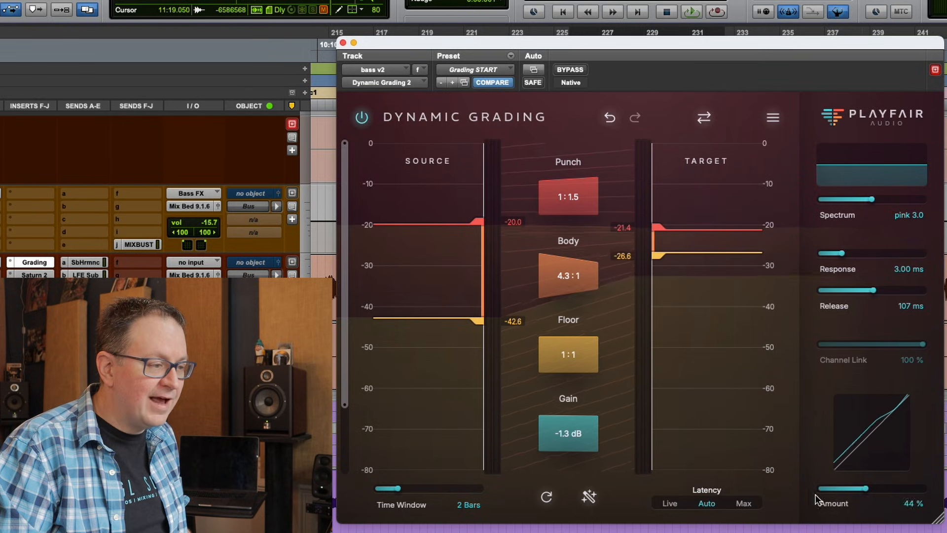
left_click(922, 489)
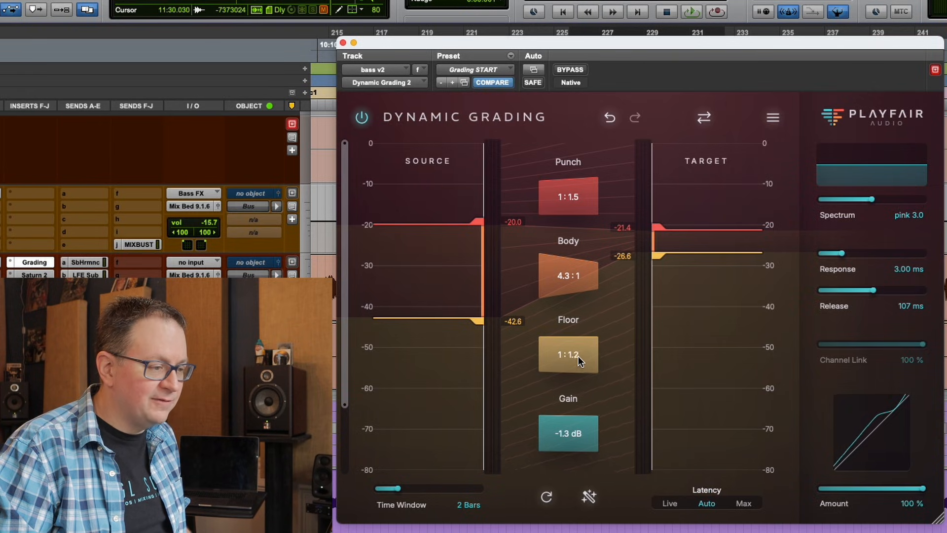
Step: Try an extreme Floor ratio of 10.0 : 1 on the bass and reset the ratio to its default
left_click_drag(580, 334, 583, 481)
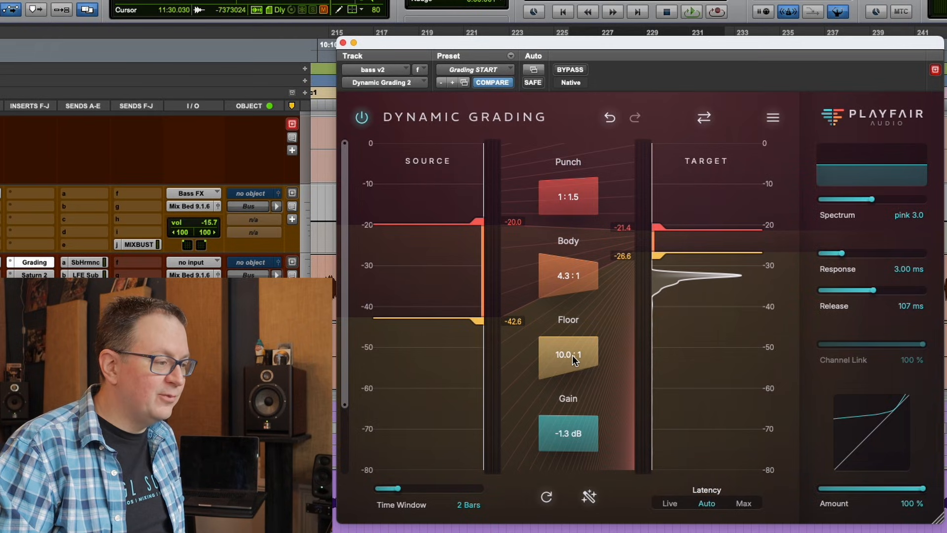
double_click(549, 369)
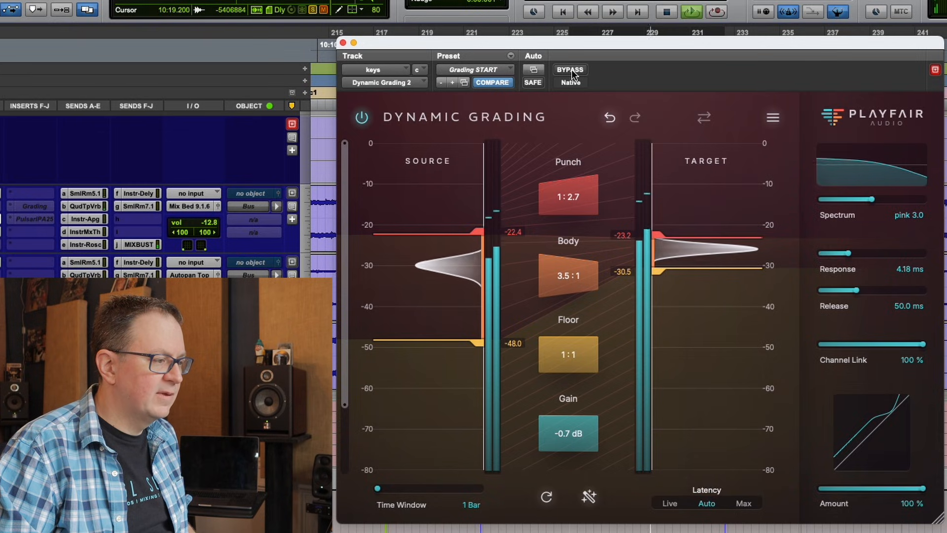
Step: Play the keys track and compare its graded sound with the bypassed signal
key("space")
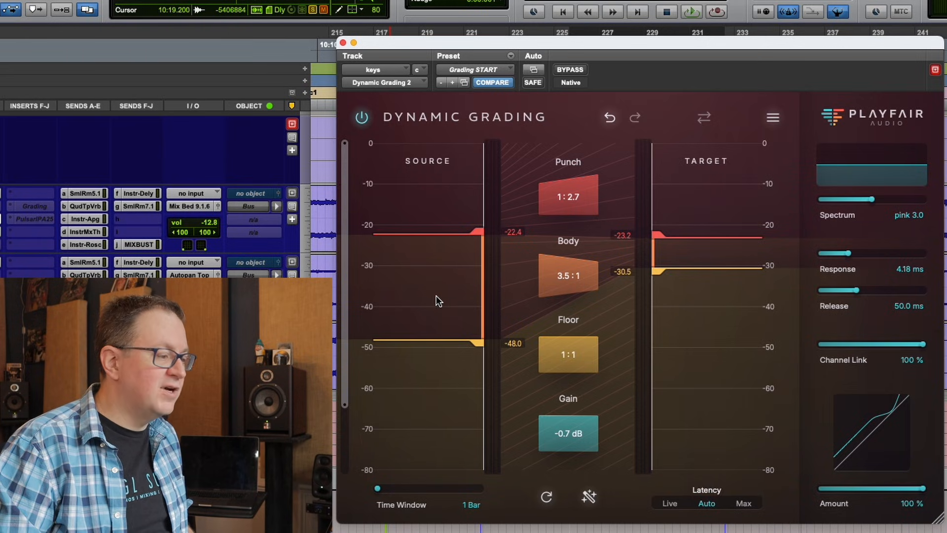
key("space")
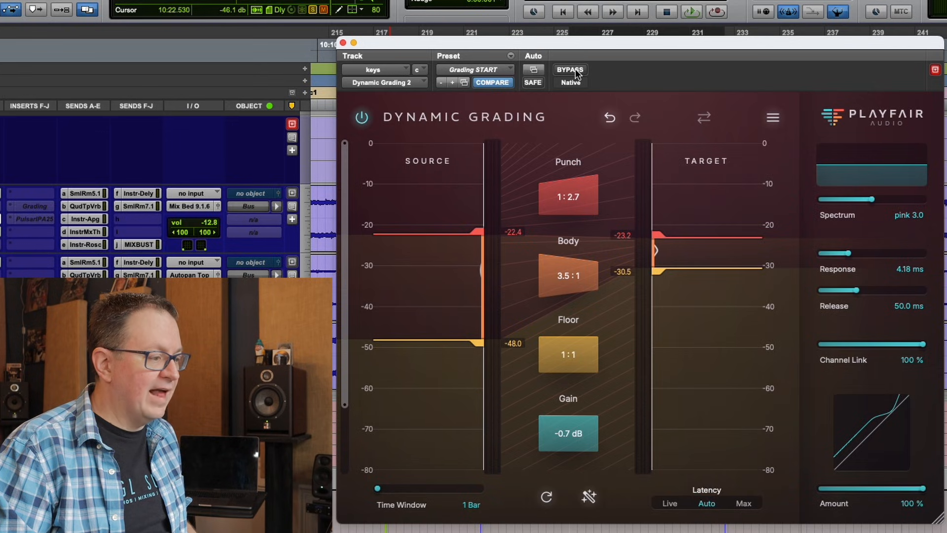
key("space")
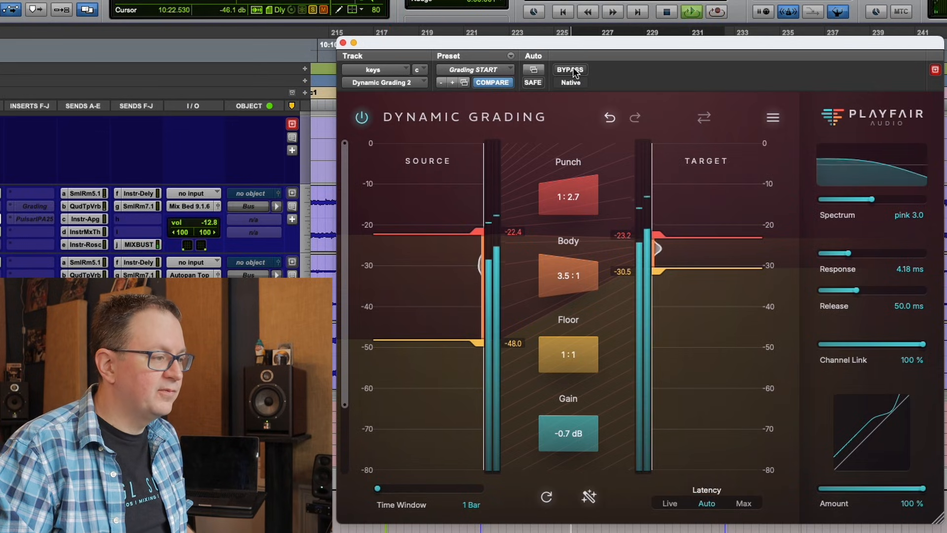
left_click(573, 69)
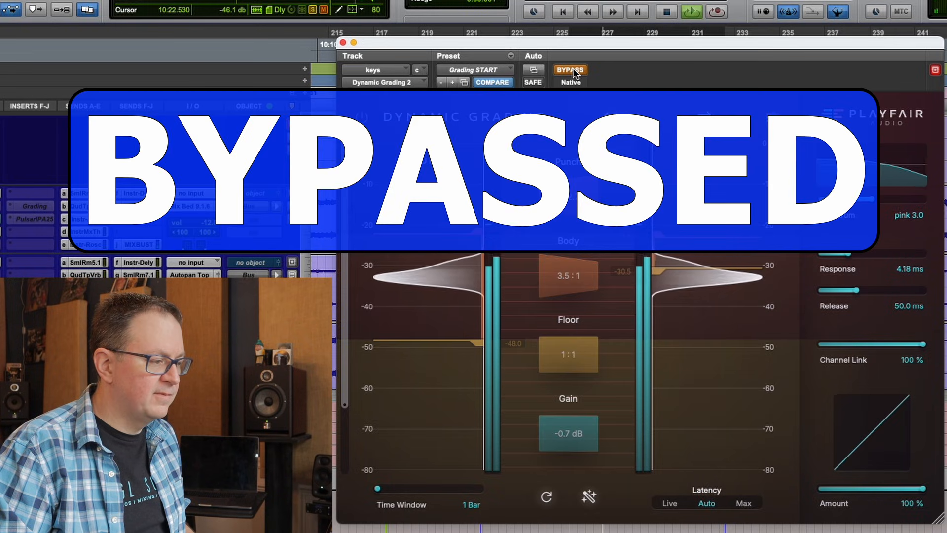
left_click(574, 69)
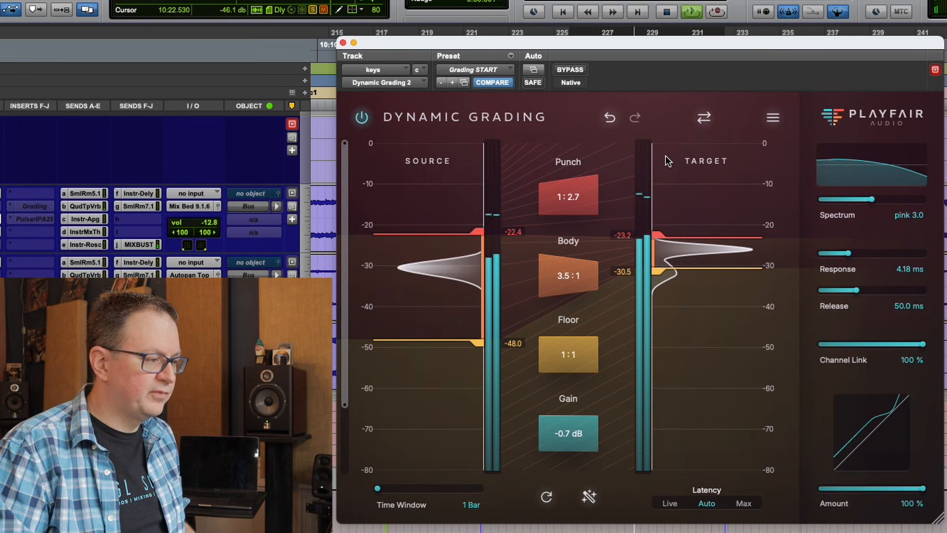
key("space")
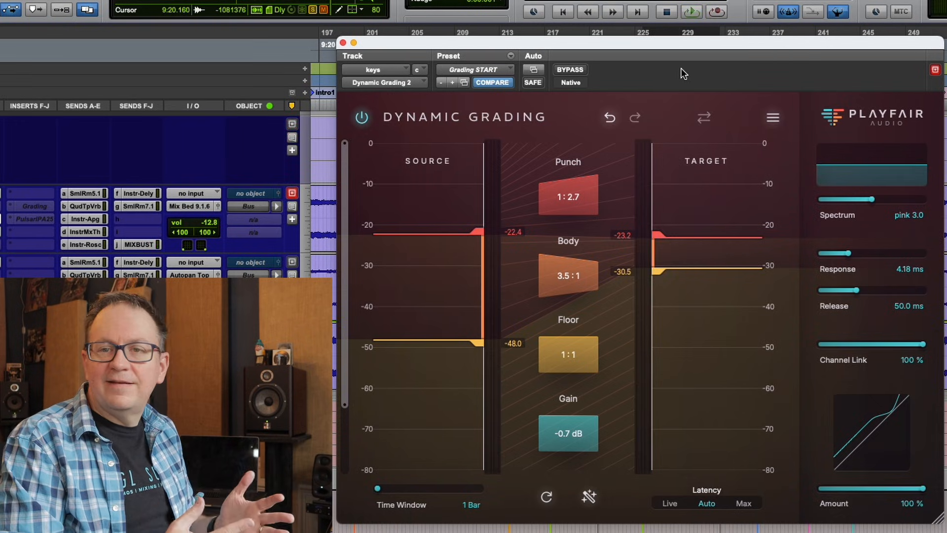
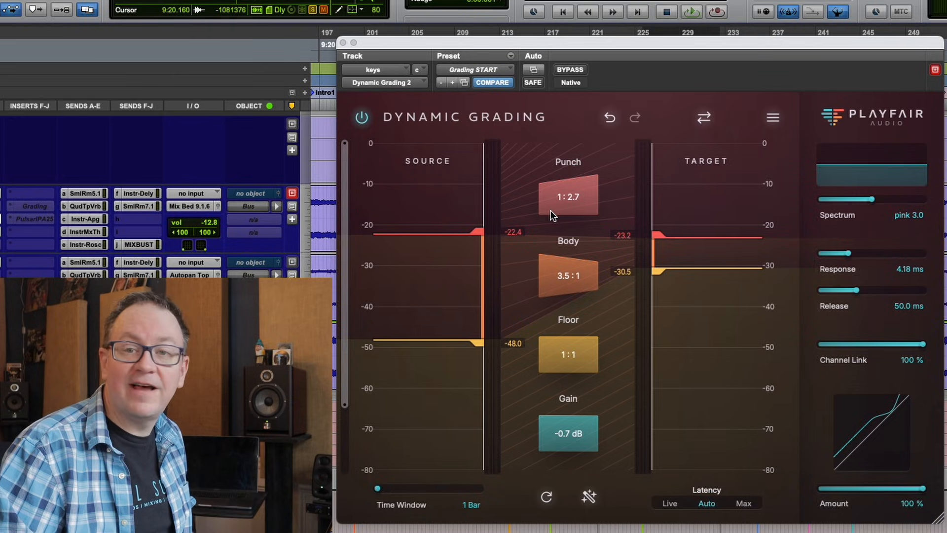
Step: Reset the keys' Punch ratio to 1 : 1 twice during playback to hear the difference, undoing the reset each time
key("space")
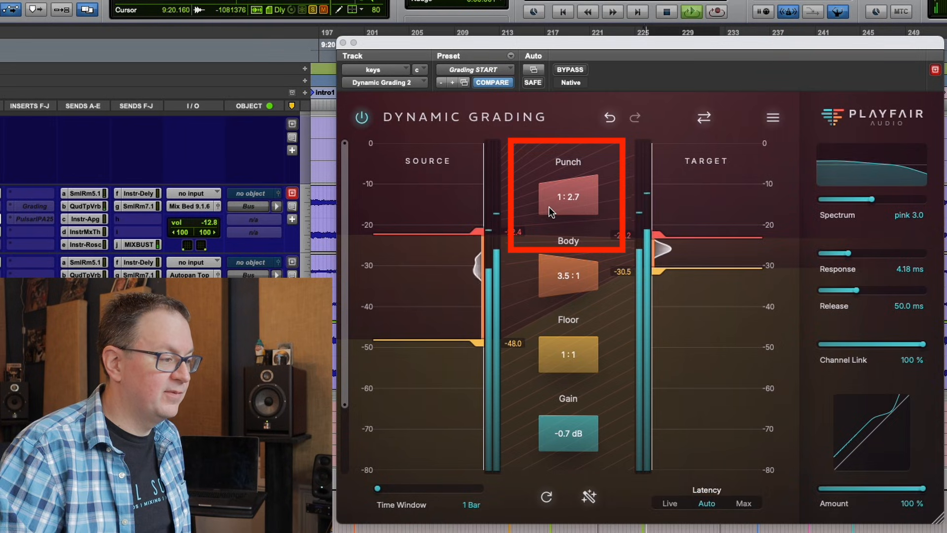
left_click(548, 207, "alt")
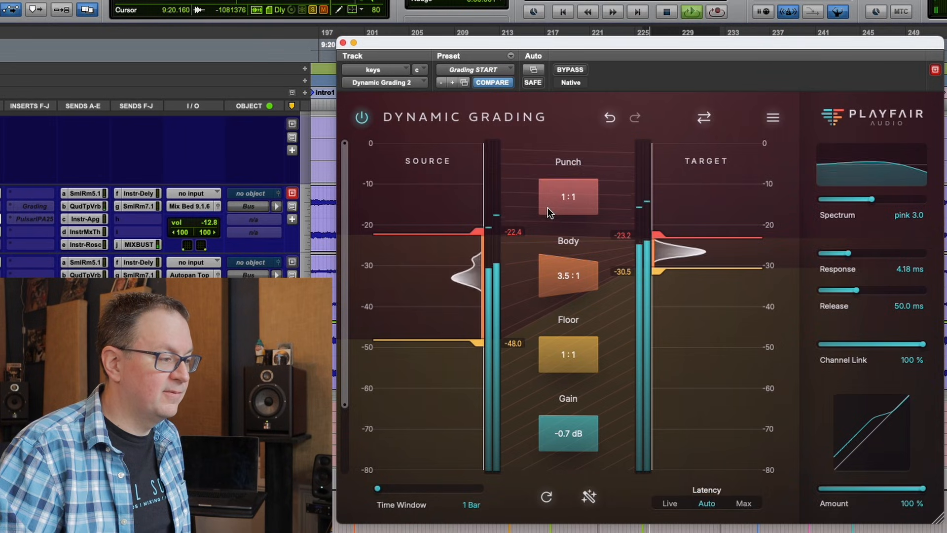
left_click(612, 117)
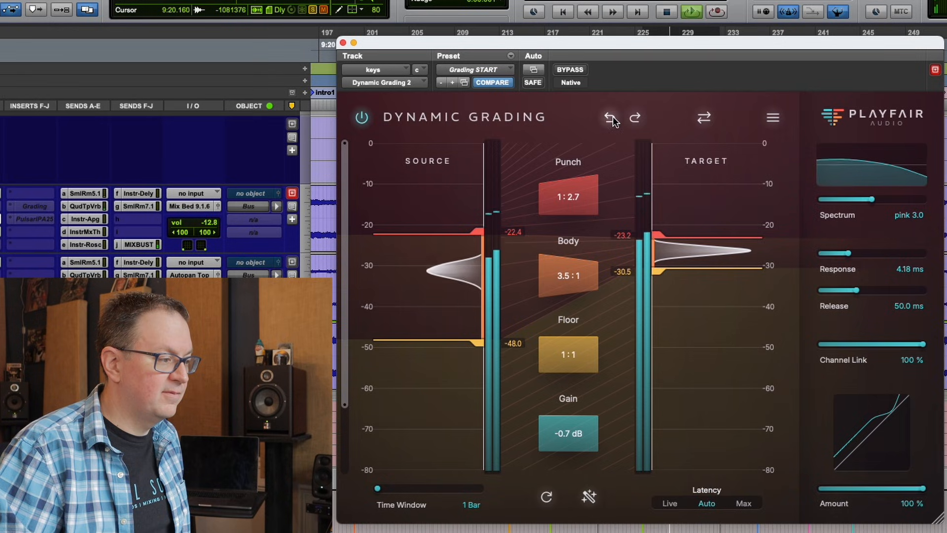
double_click(547, 207)
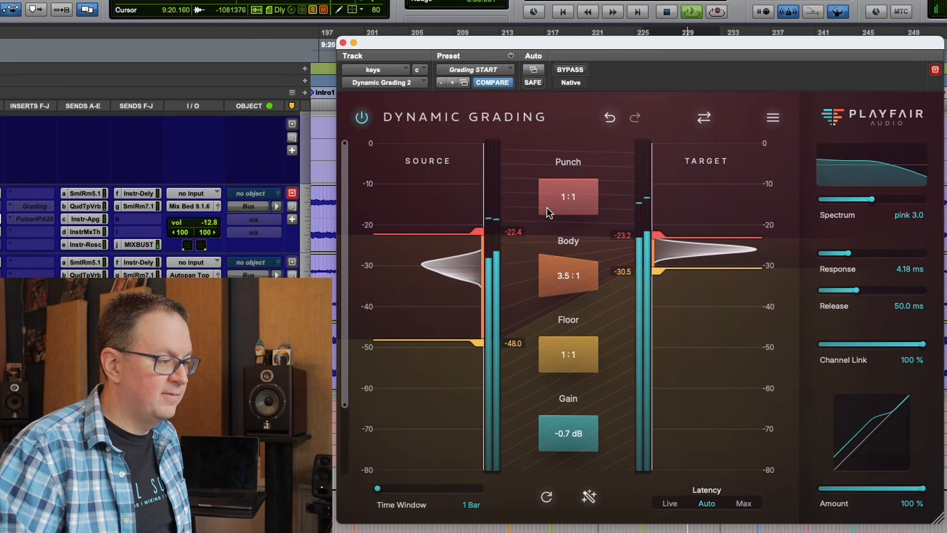
left_click(610, 119)
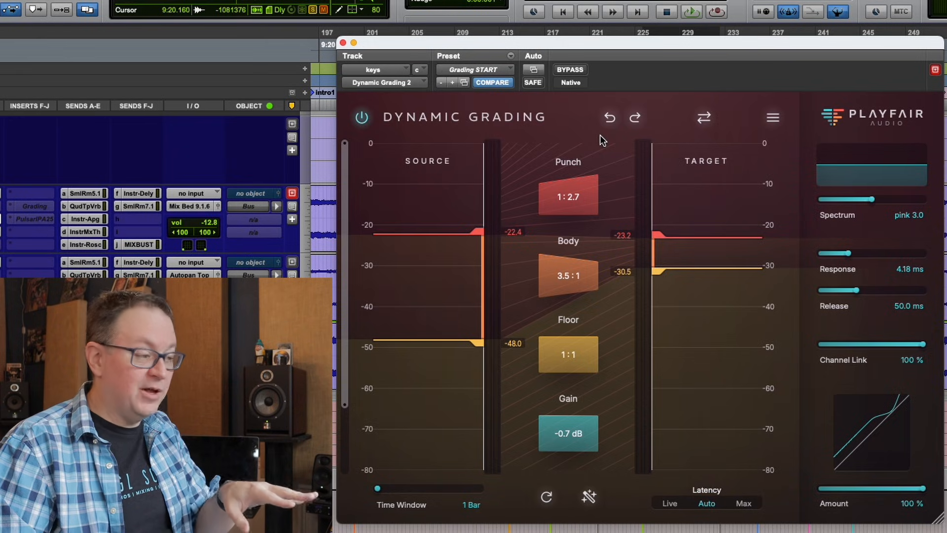
Step: Set the Punch ratio to 1 : 2.5 and try the automatic threshold placement with the 1 Bar Time Window while the keys play
scroll(583, 192, "down", 2)
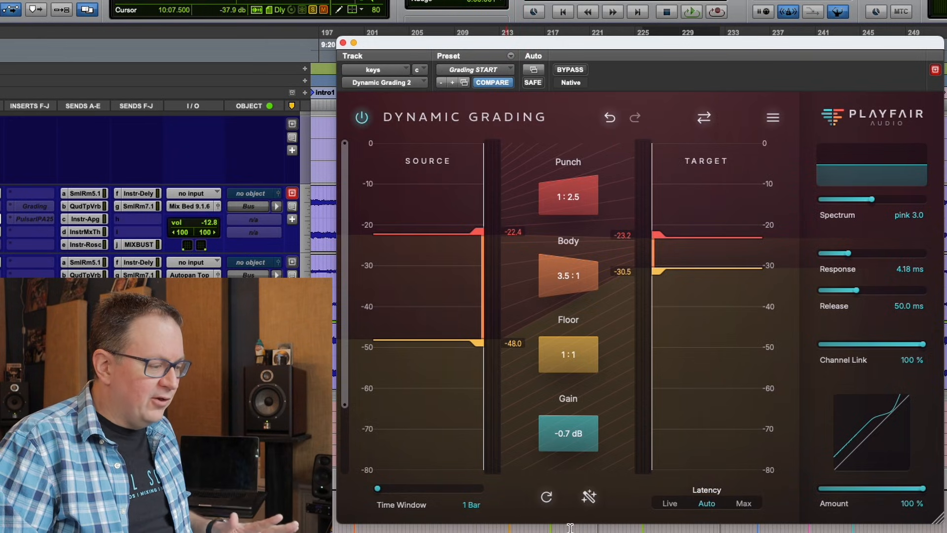
left_click(590, 497)
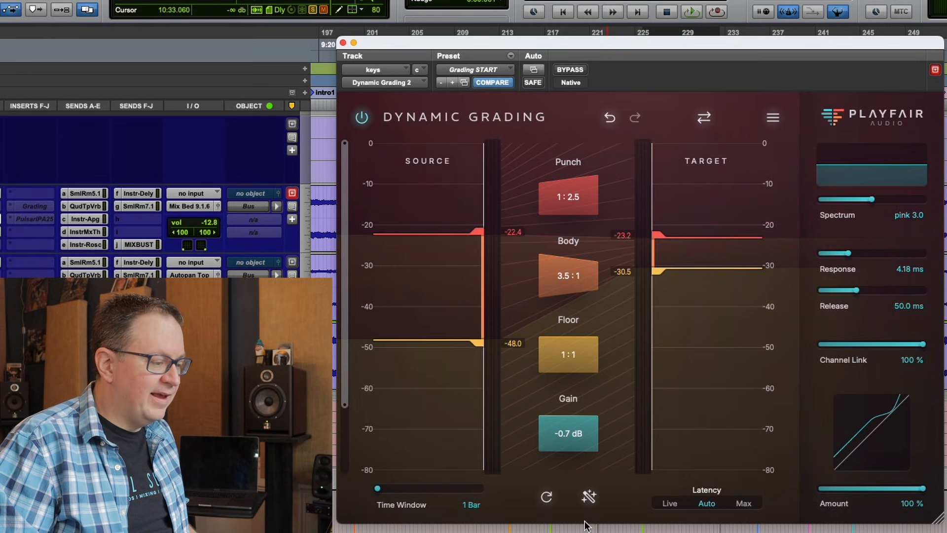
left_click(589, 500)
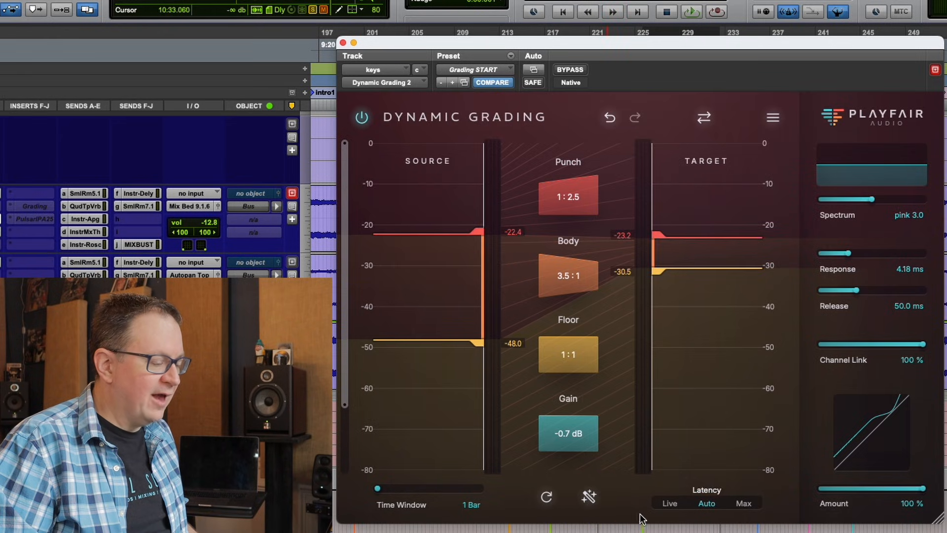
key("space")
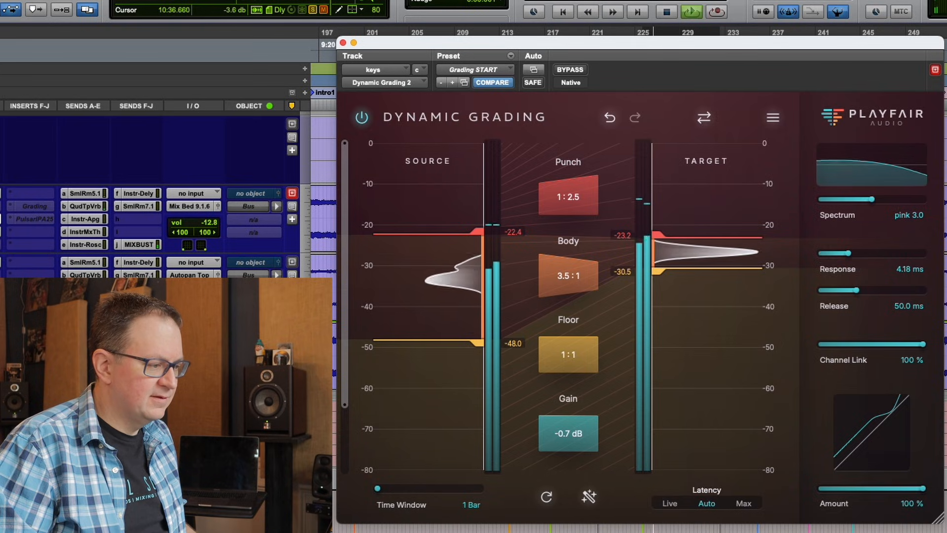
left_click(588, 500)
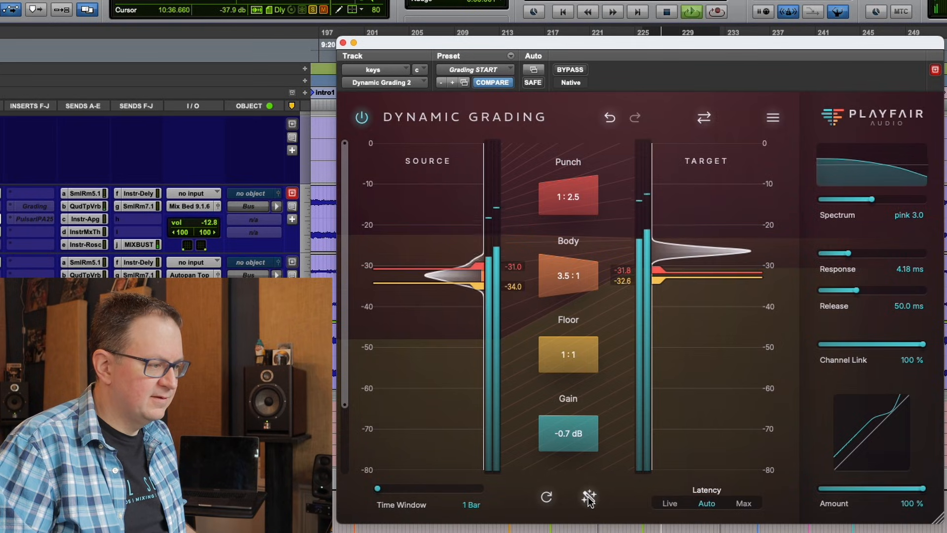
left_click(546, 497)
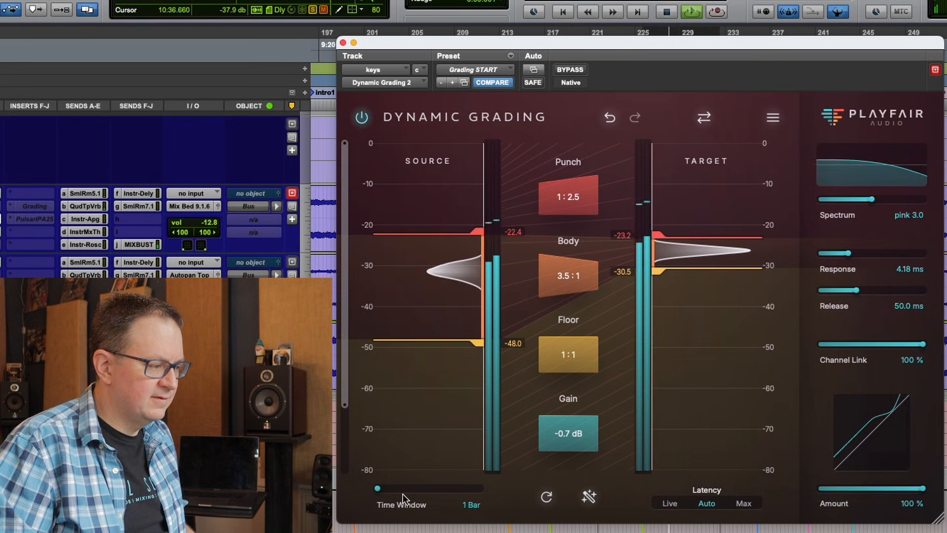
Step: Set the Time Window to 8 Bars and try the automatic threshold placement on the keys again
key("space")
left_click_drag(382, 491, 482, 498)
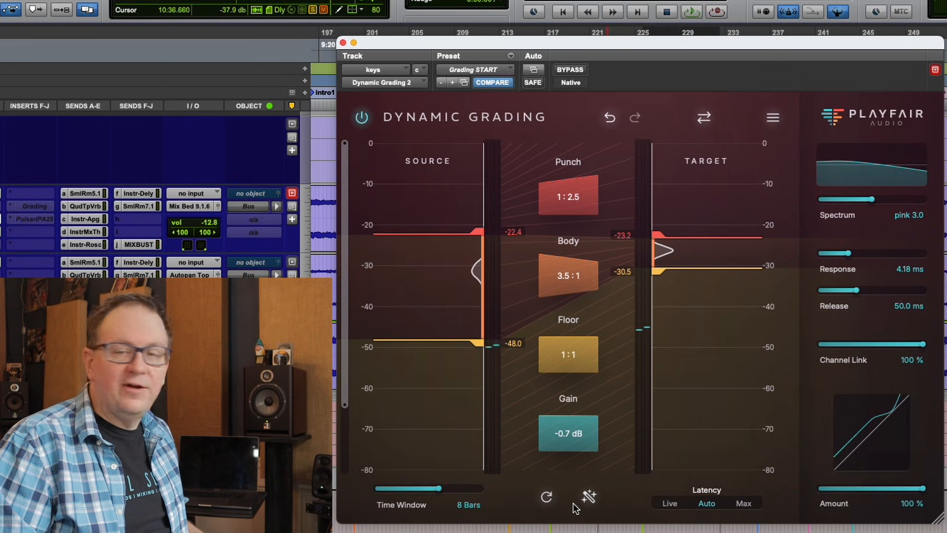
key("space")
left_click(589, 496)
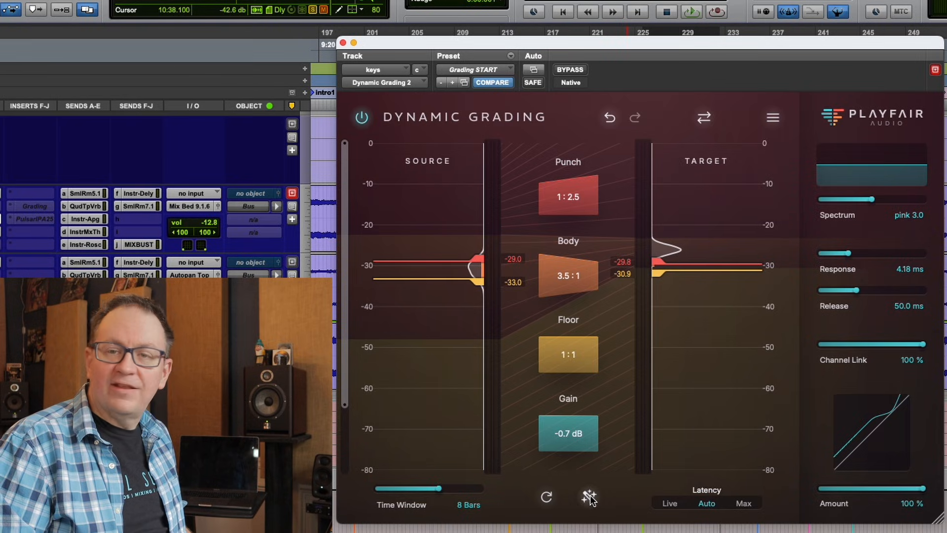
left_click(590, 496)
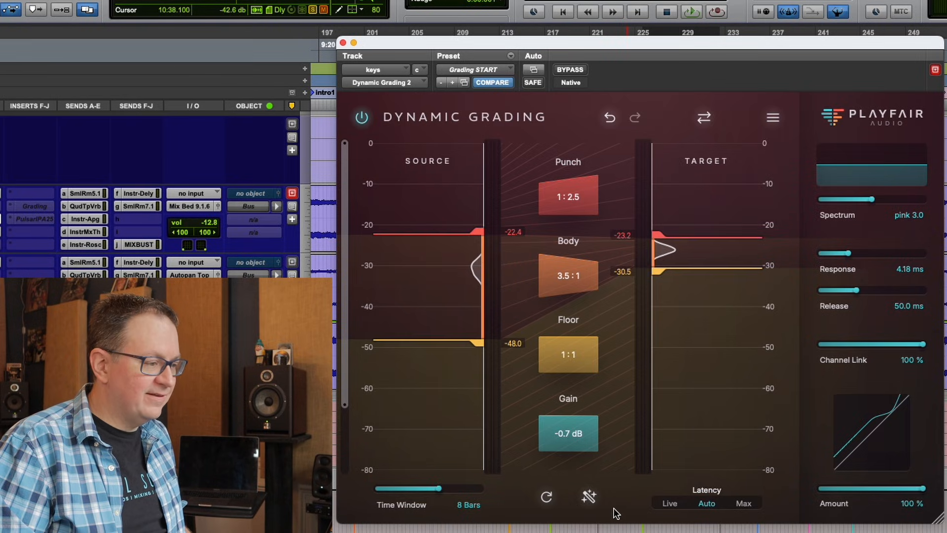
Step: Place the keys' thresholds automatically and widen the source body range to -25.7 for Punch and -43.3 for Floor
key("space")
left_click(590, 496)
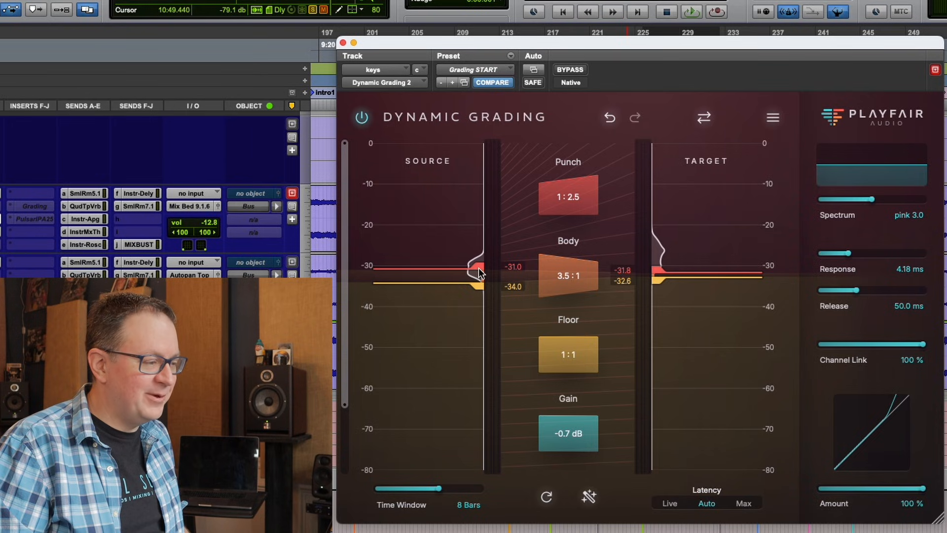
left_click_drag(477, 268, 479, 247)
left_click_drag(475, 285, 476, 321)
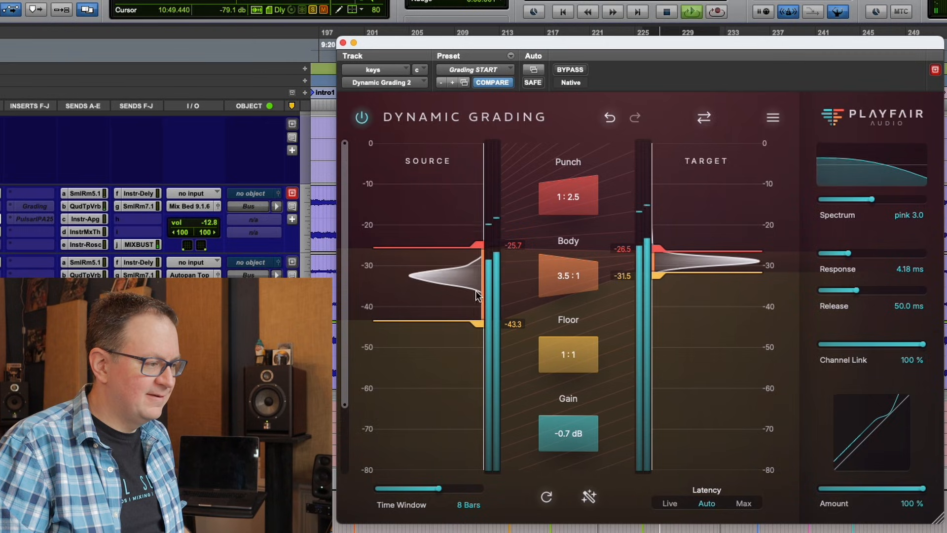
Step: Fine-tune the source's red threshold to -24.9 and yellow threshold to -41.7 during playback, and compare with the bypassed signal
left_click_drag(473, 243, 475, 239)
left_click_drag(485, 325, 481, 316)
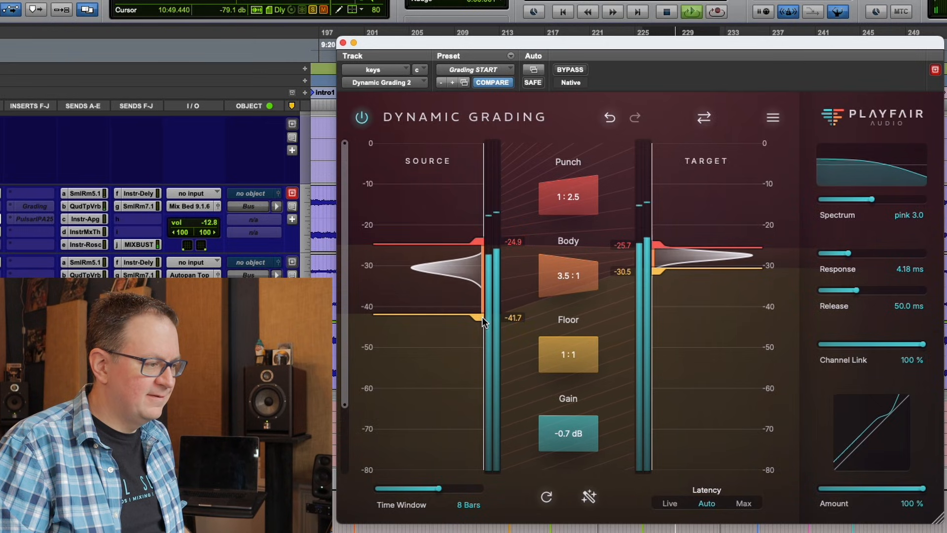
left_click(560, 69)
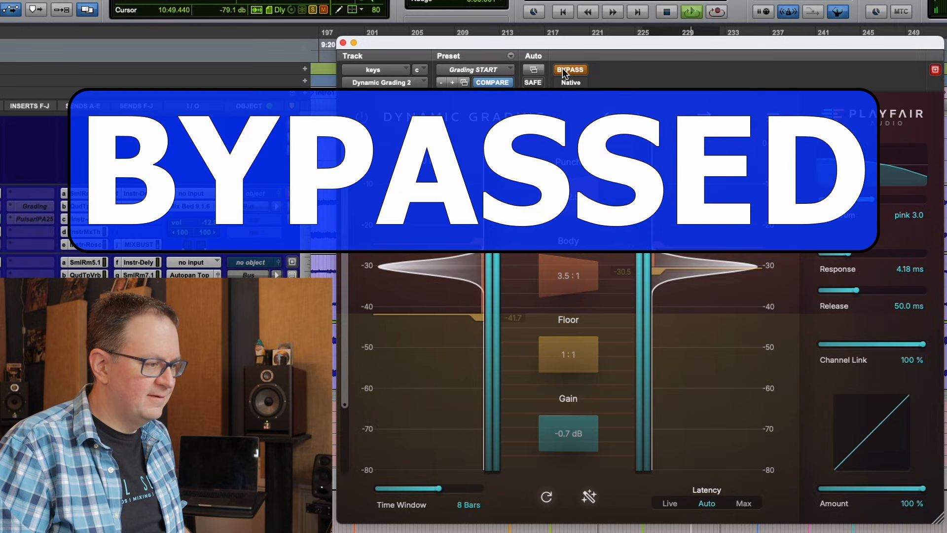
left_click(562, 69)
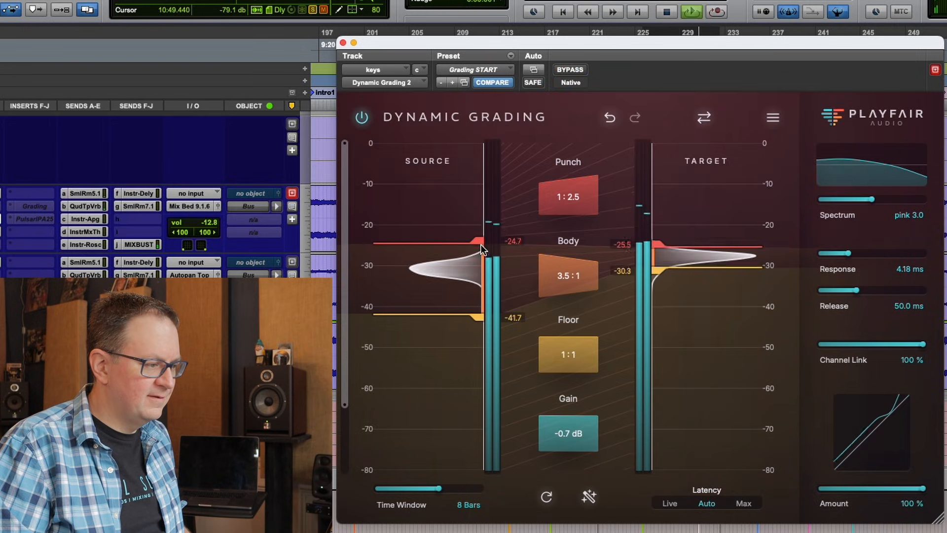